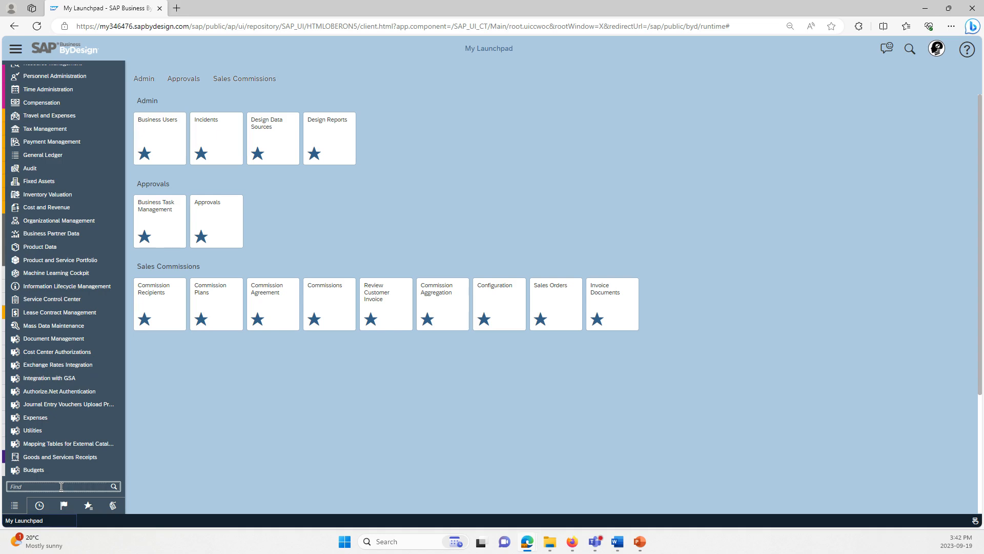
Find the Sales Commissions work center and open its Configuration view.
text(s)
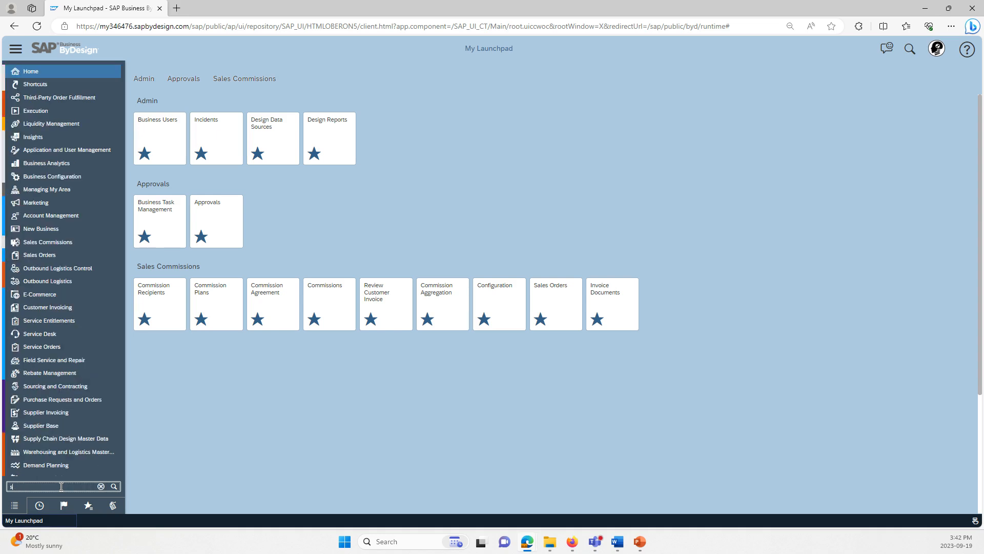
text(ales commi)
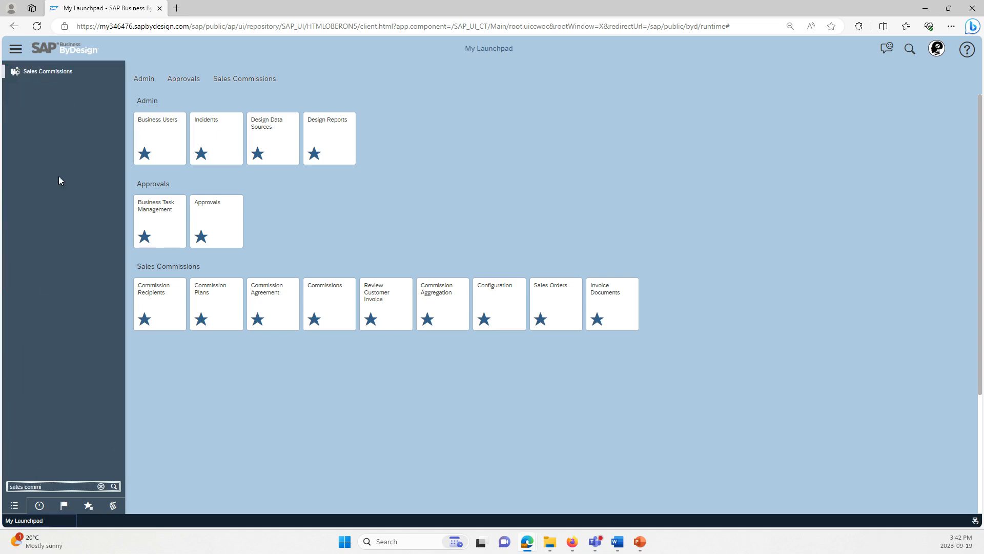
click(67, 75)
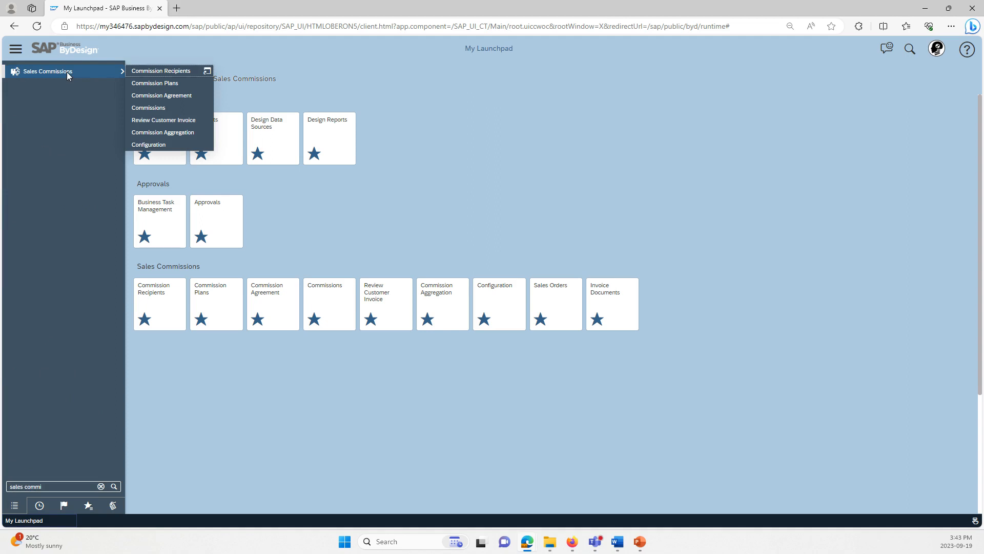
click(171, 145)
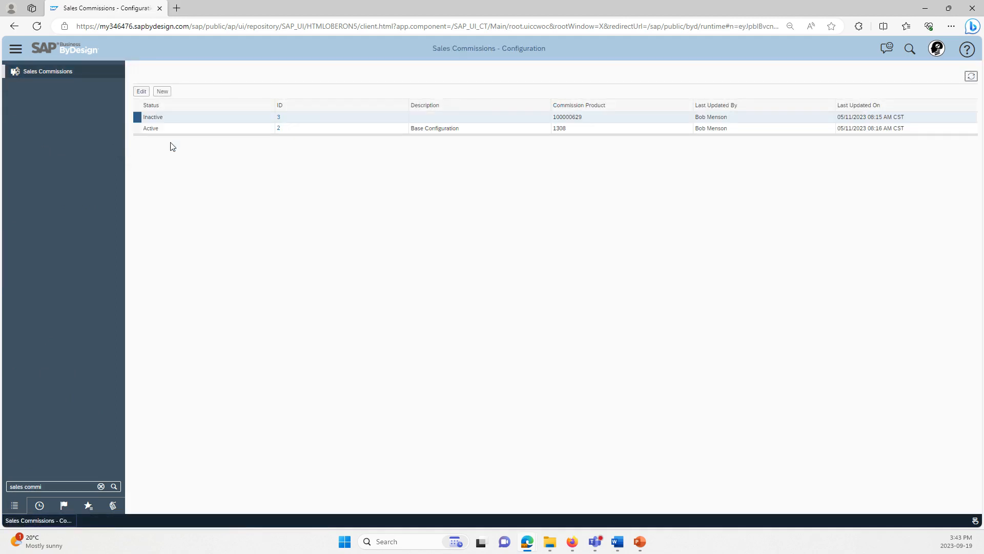
Open the active Base Configuration for editing, view the selectable commission products, and save and close it.
click(227, 129)
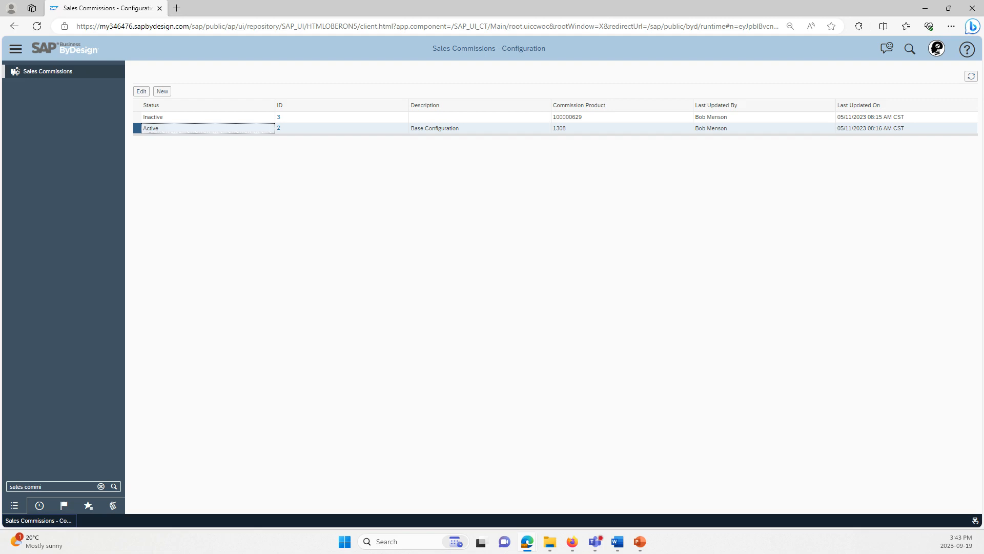
click(141, 91)
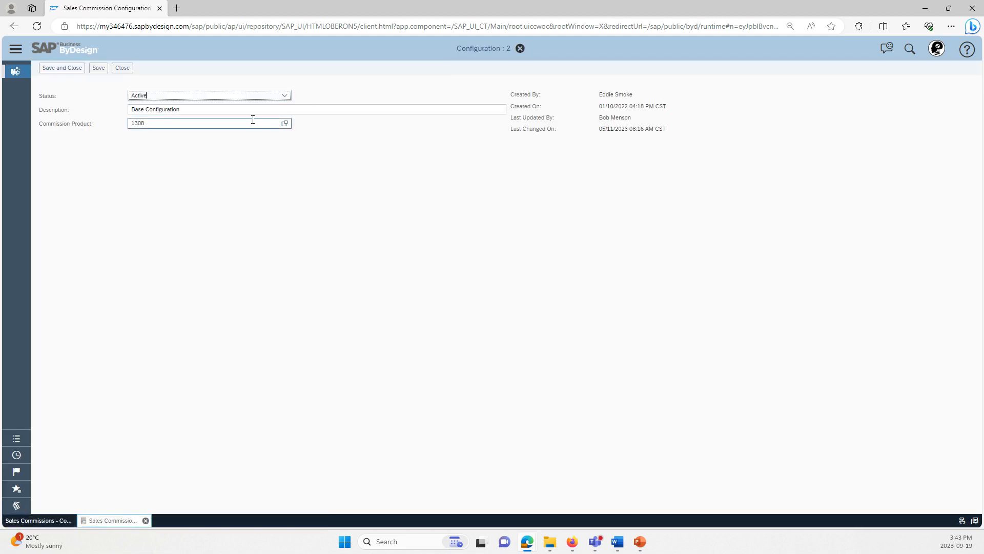
click(284, 124)
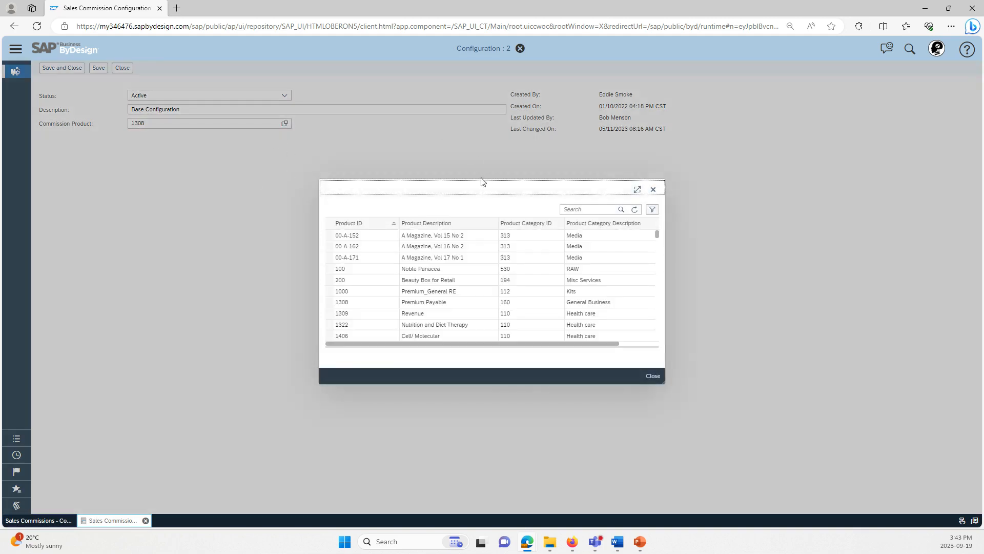
click(652, 375)
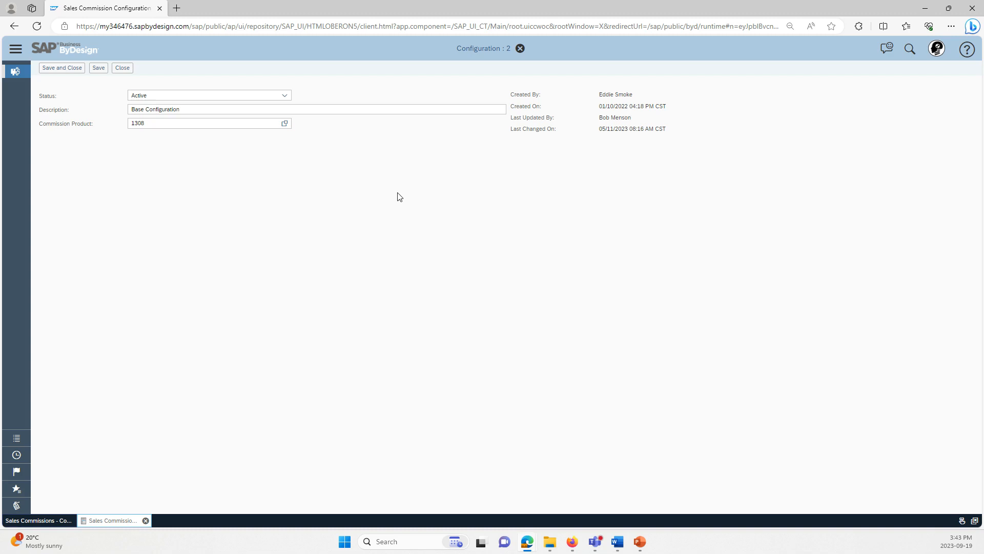
click(72, 68)
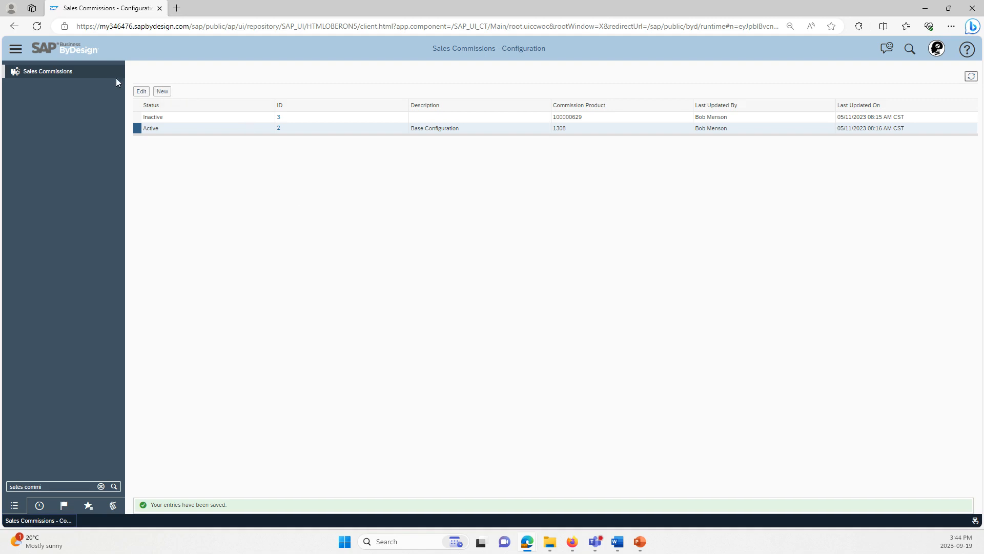
Open the Traveler's Insurance record in Commission Recipients for editing and view the business partners selectable as its recipient ID.
mouse_move(116, 77)
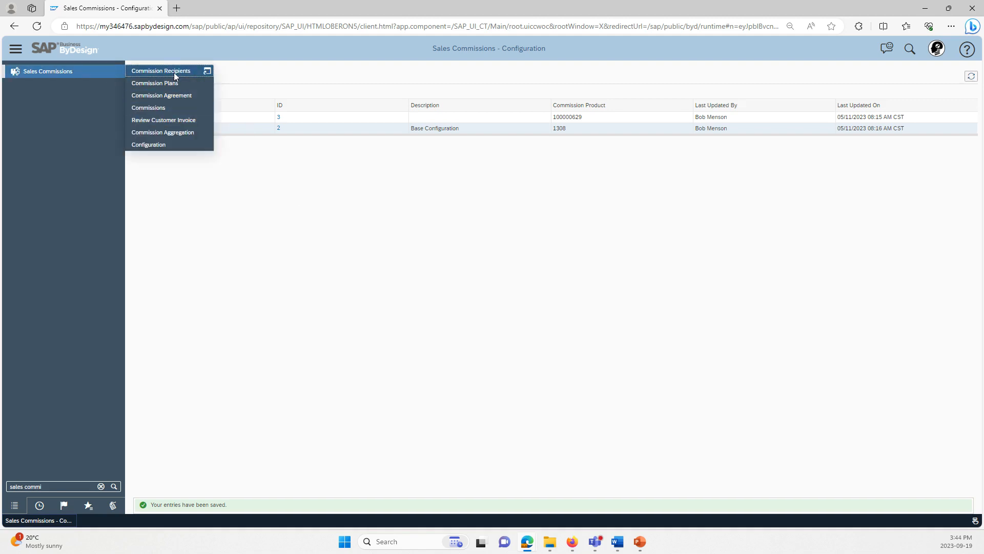
click(174, 72)
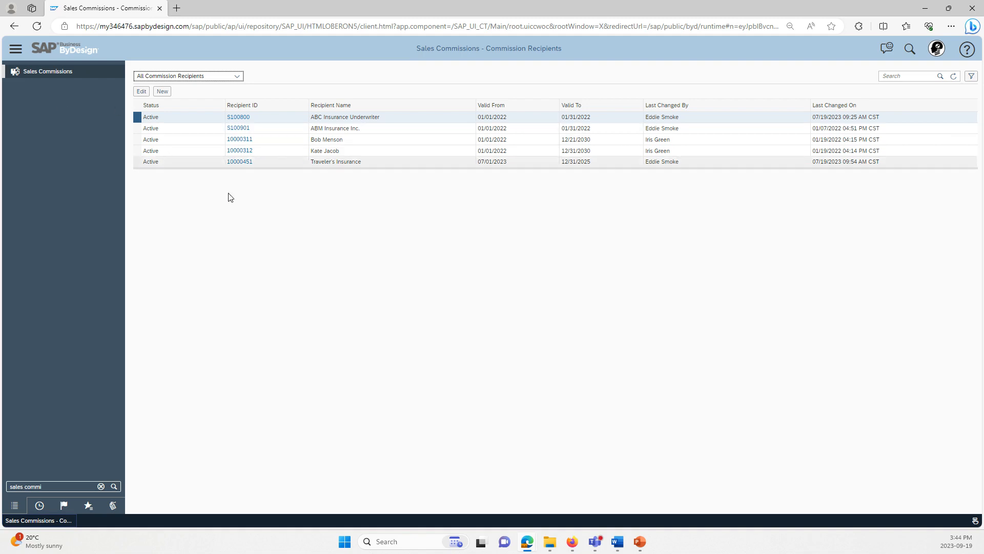
click(273, 163)
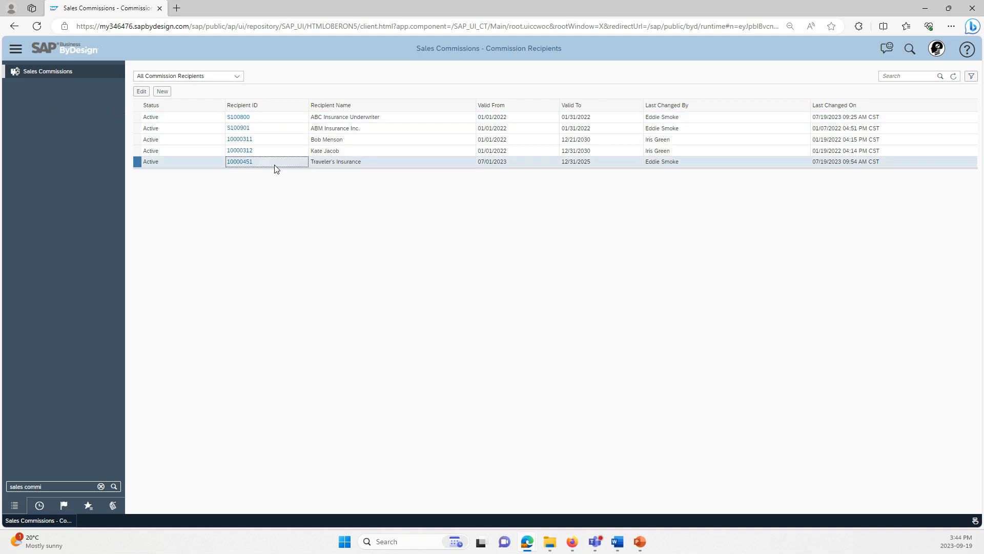
click(141, 92)
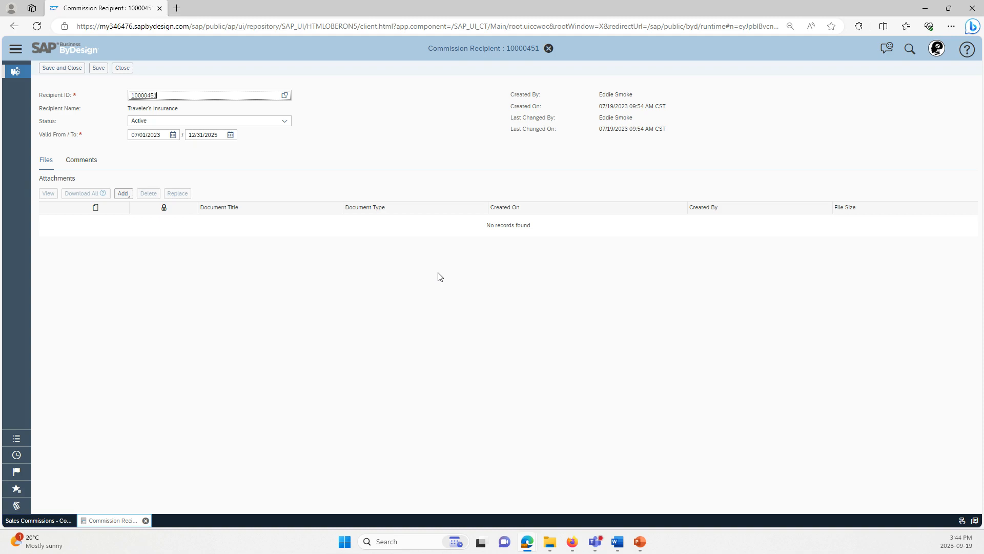
click(285, 95)
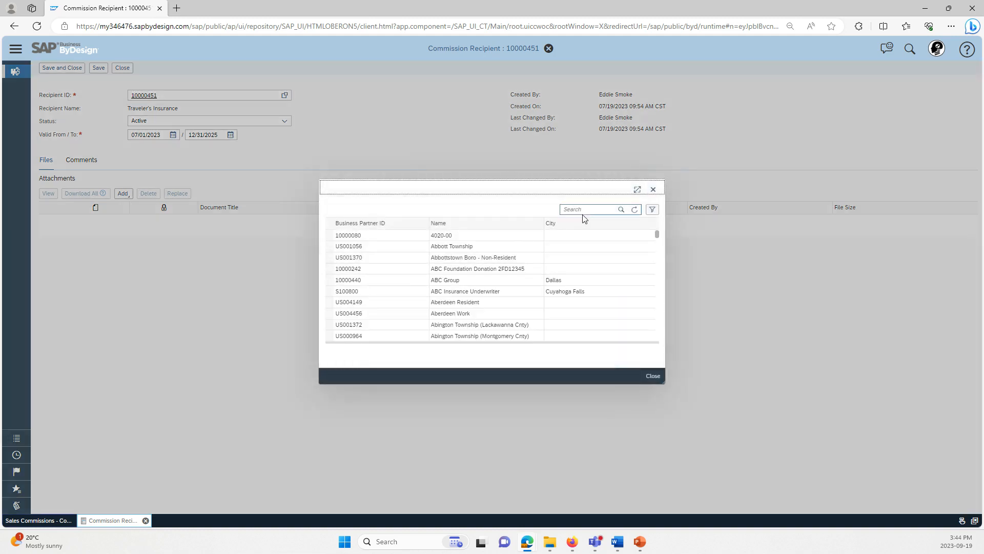
click(650, 376)
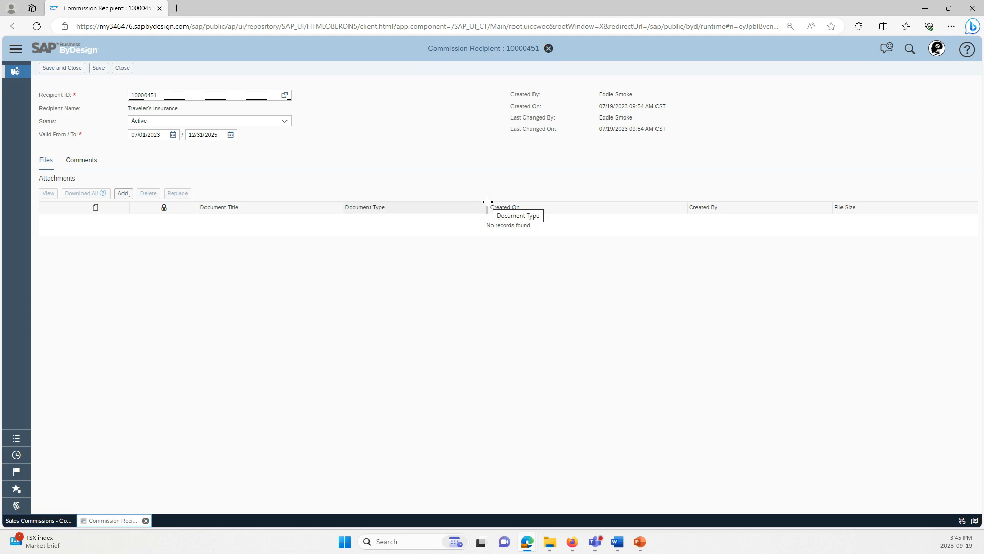
Examine how files and comments are added to the Traveler's Insurance recipient, and close the record without saving.
click(123, 193)
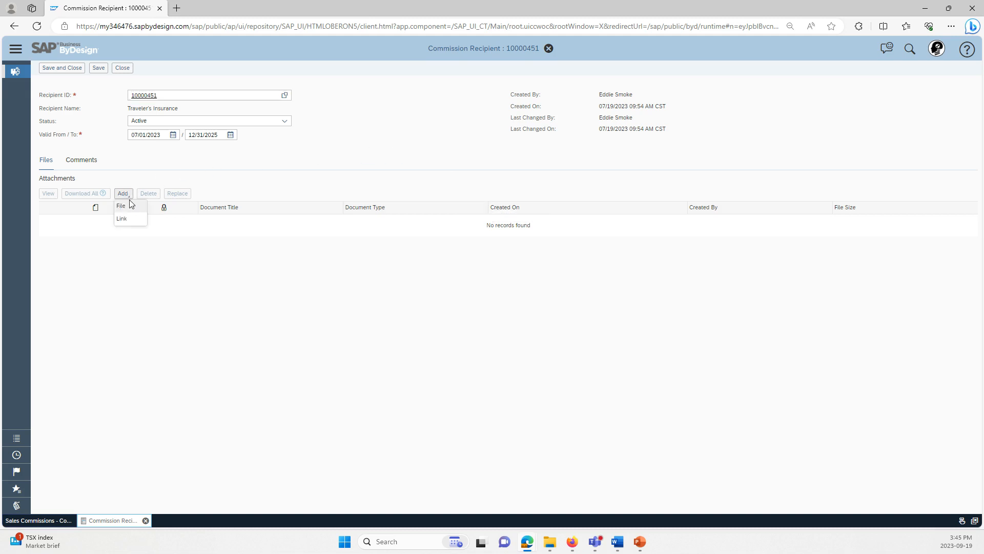
click(125, 205)
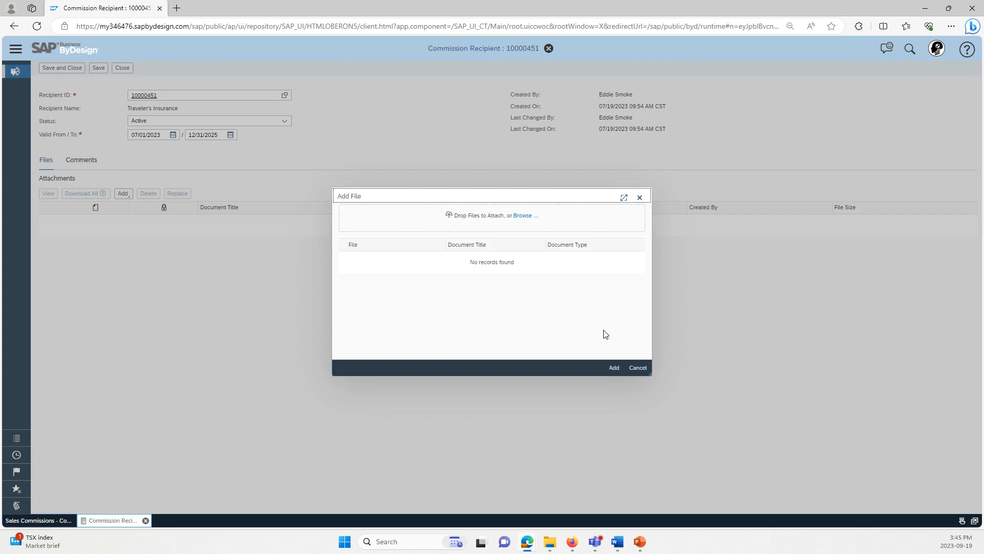
click(613, 367)
click(613, 368)
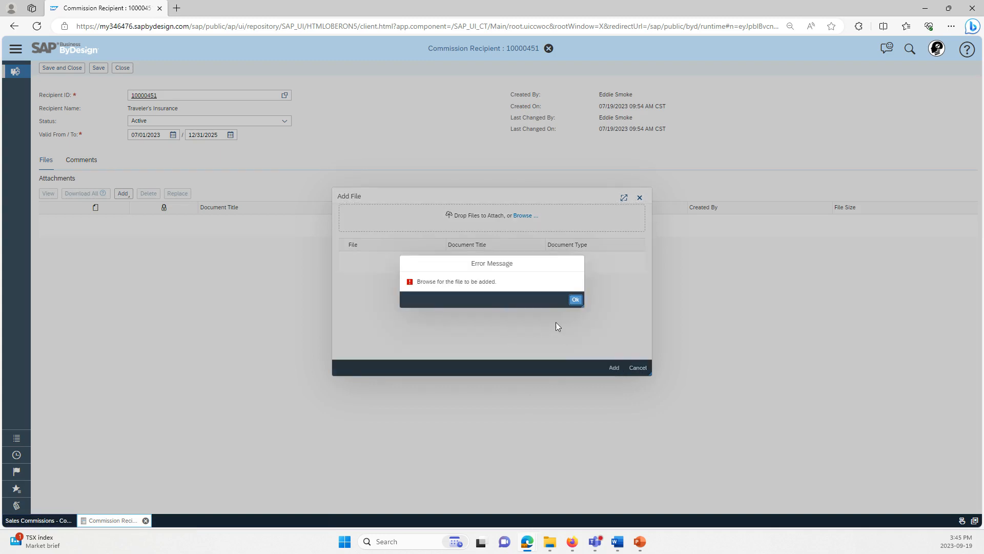
click(574, 299)
click(638, 367)
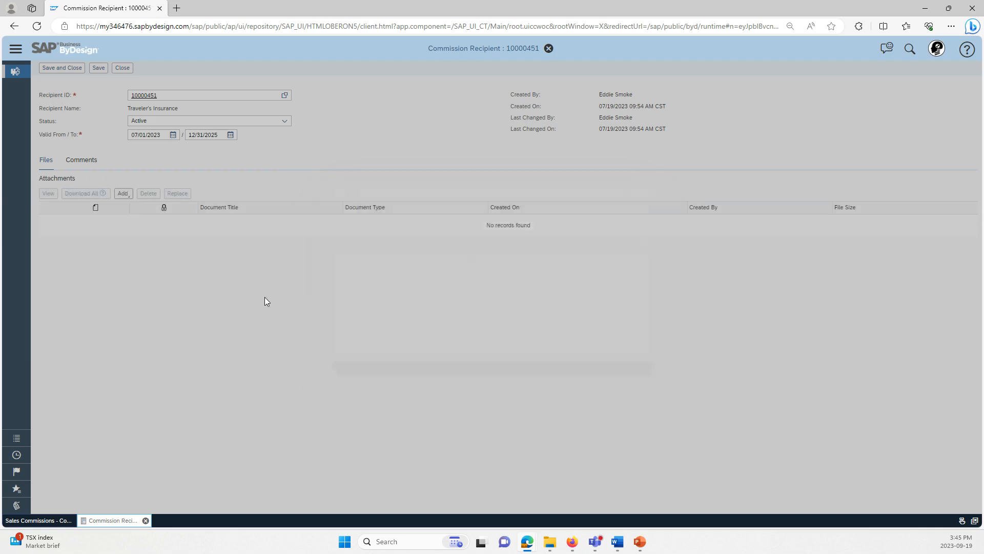
click(82, 160)
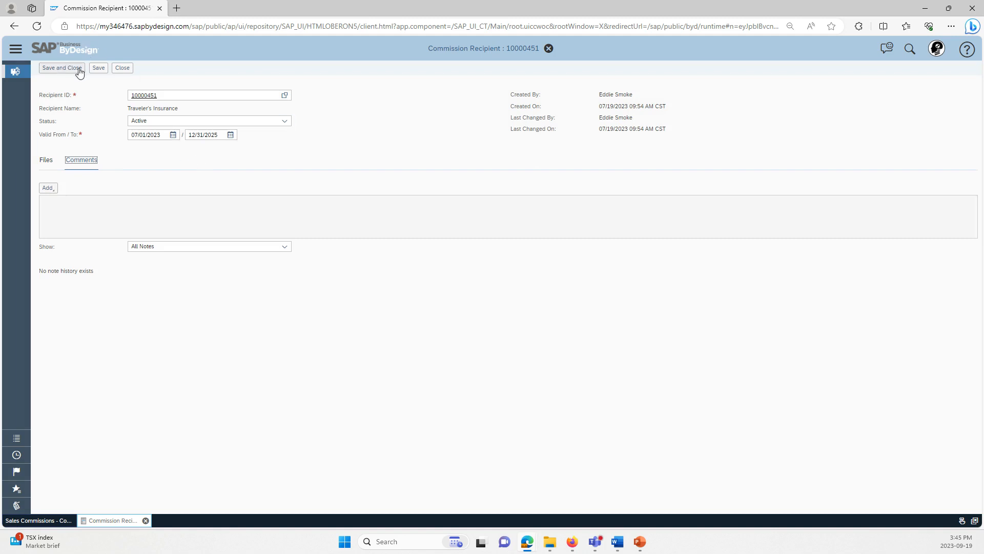
click(122, 67)
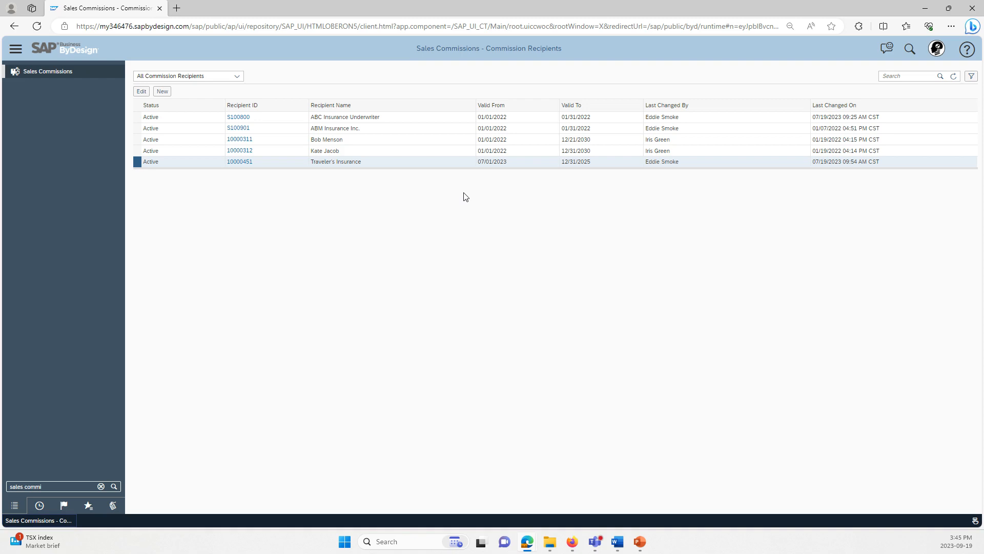
Open the Traveler's Insurance Agreement commission plan for editing and view the available plan types.
mouse_move(93, 67)
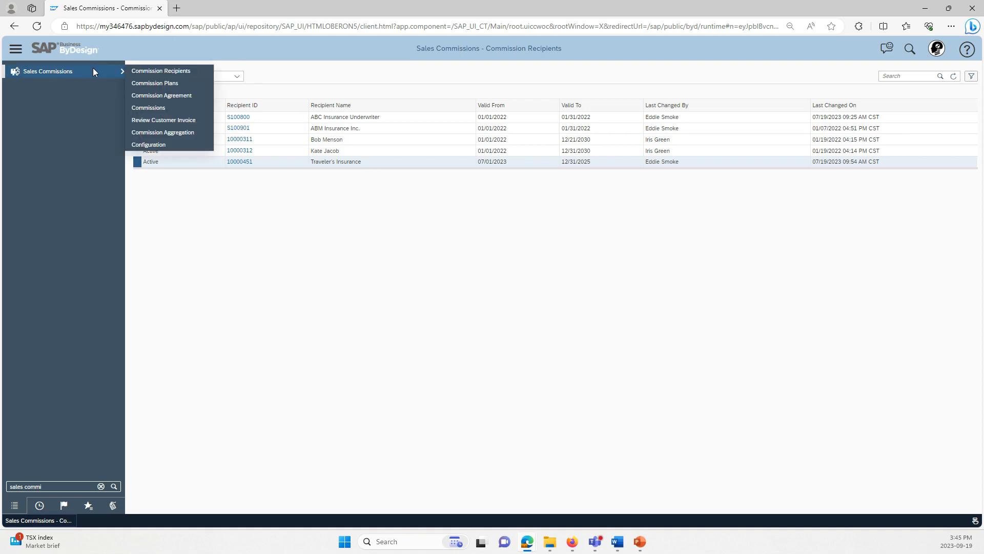
click(164, 83)
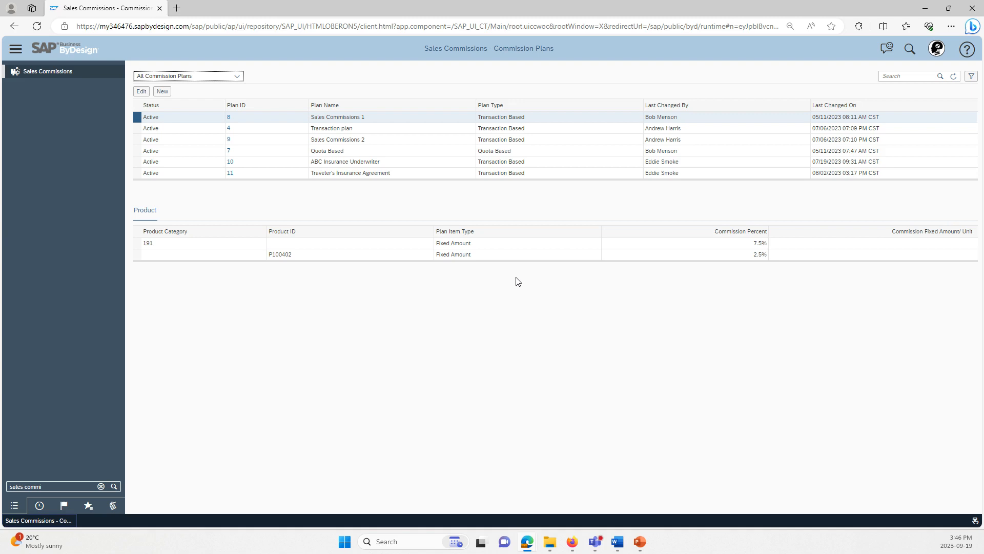
click(272, 176)
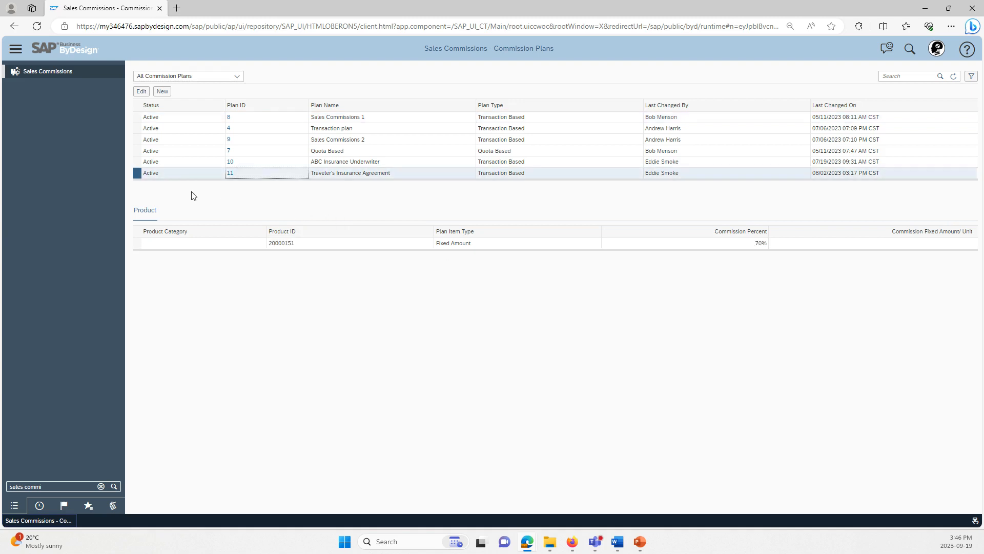
click(142, 91)
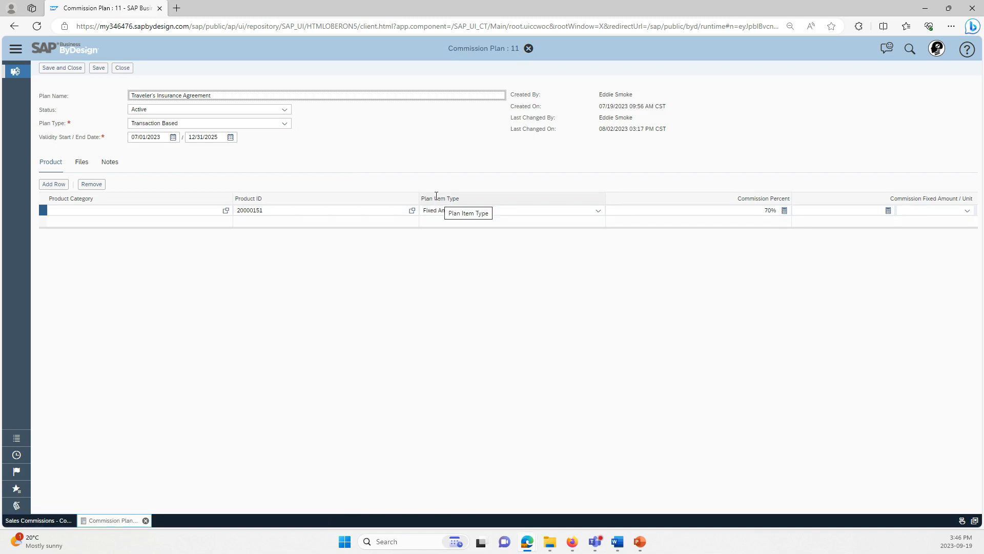
click(284, 123)
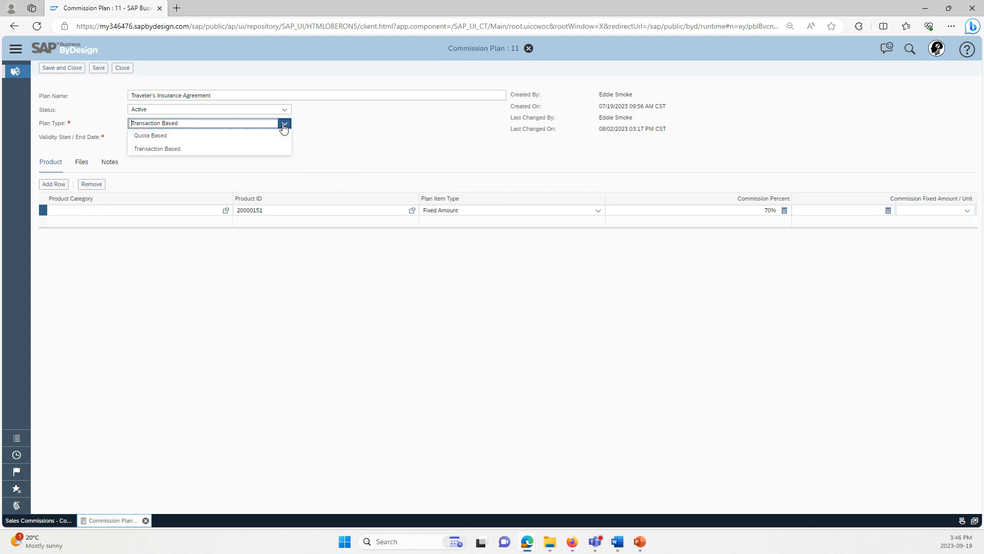
click(342, 125)
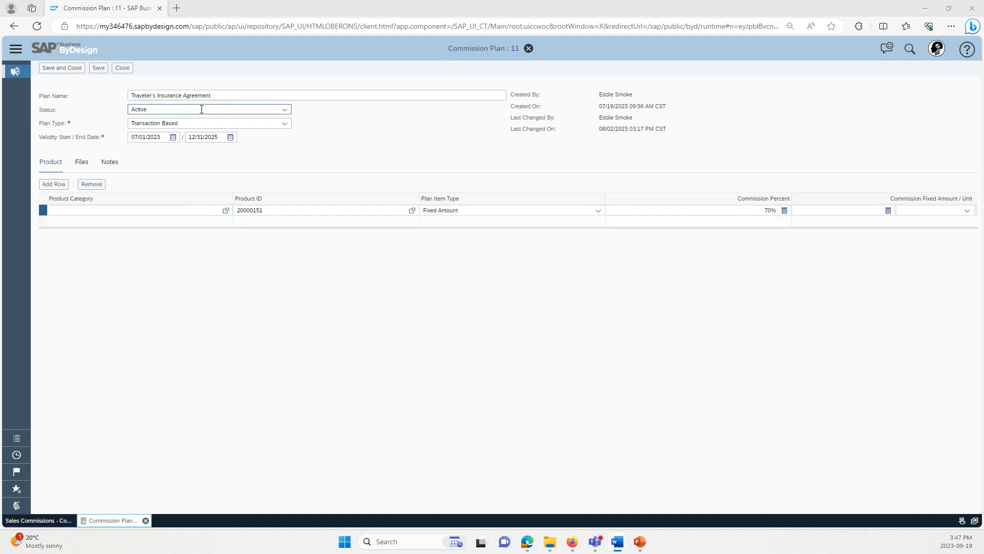
Add a blank product row to the plan, view its plan item type options, and remove the row.
click(54, 184)
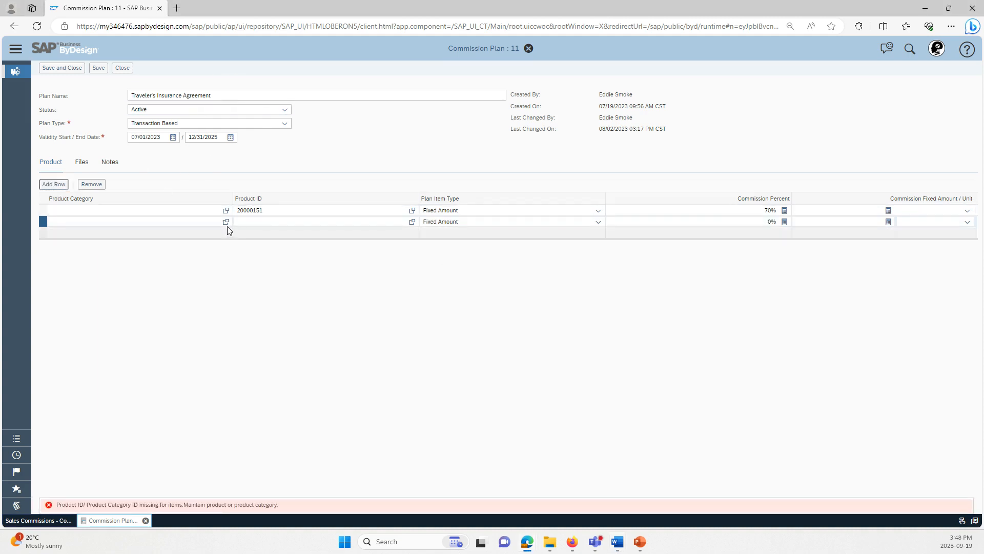
click(598, 222)
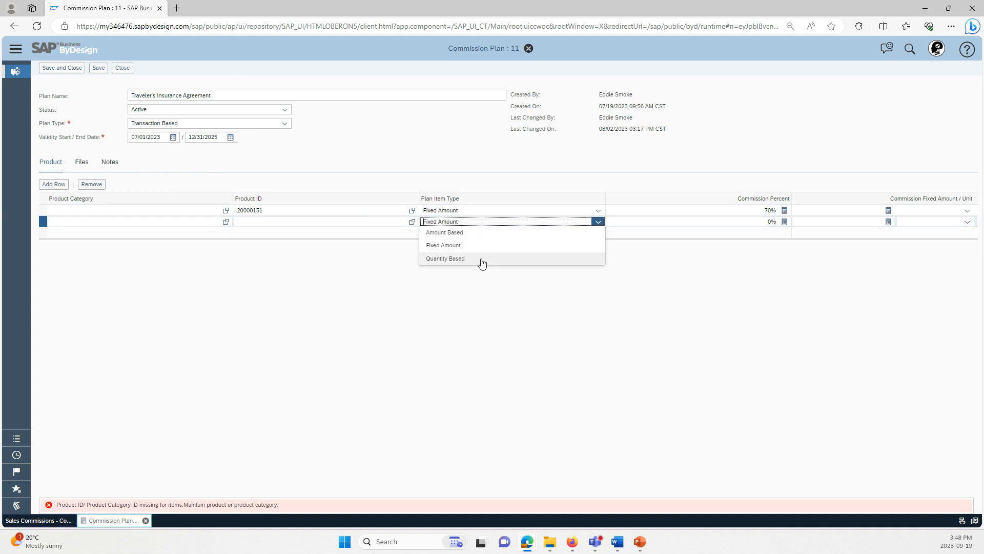
click(477, 312)
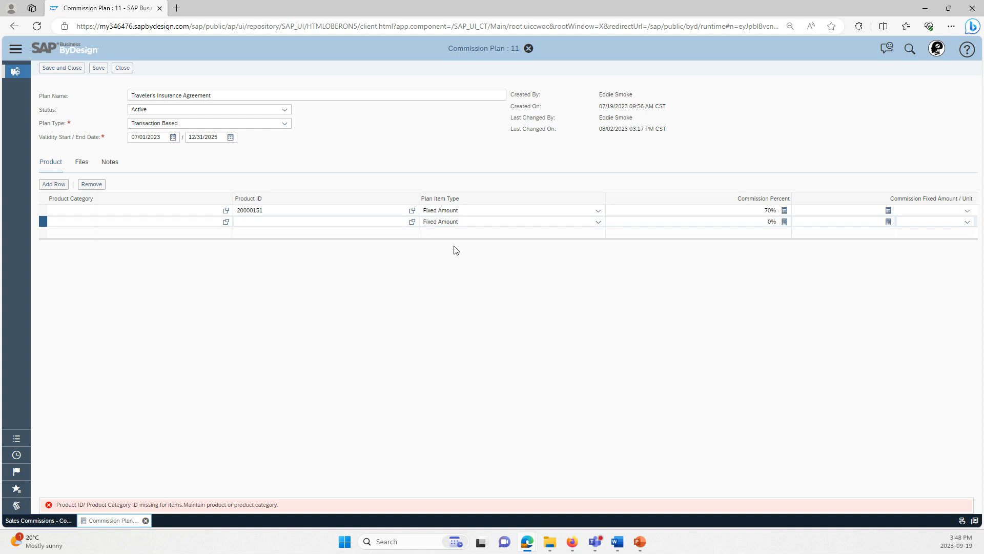
click(91, 184)
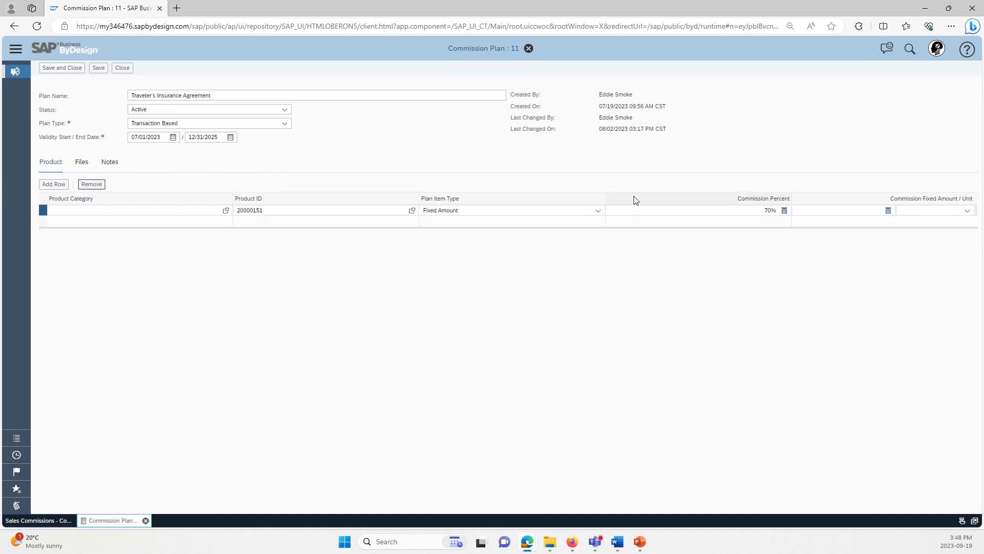
Change the plan item type of product 20000151 to Amount Based and add a row to its sliding scale.
click(596, 210)
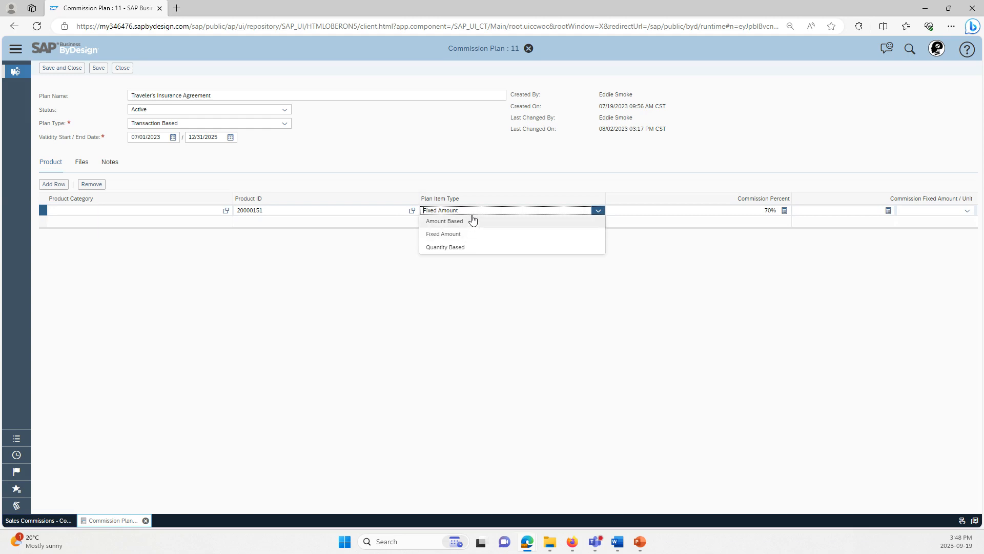
click(491, 222)
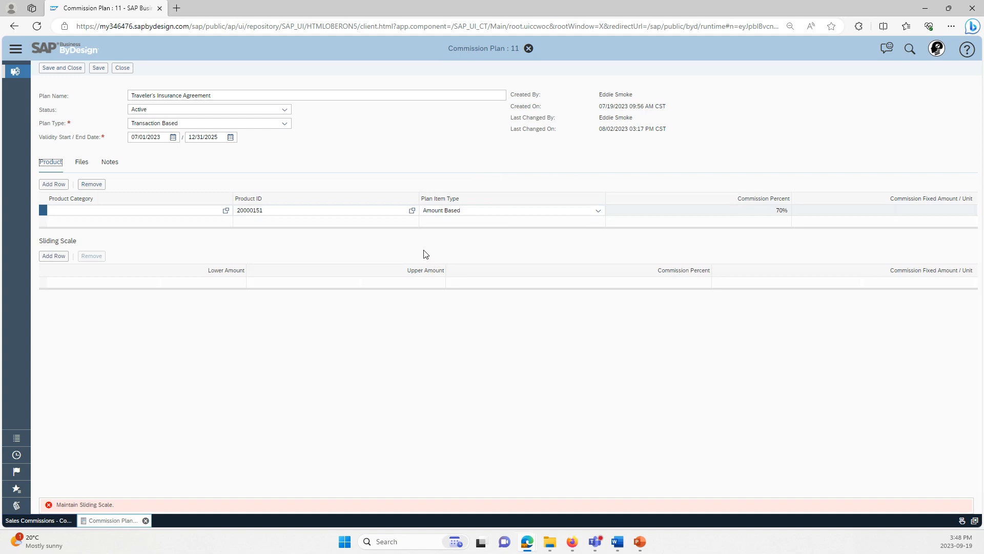
click(60, 257)
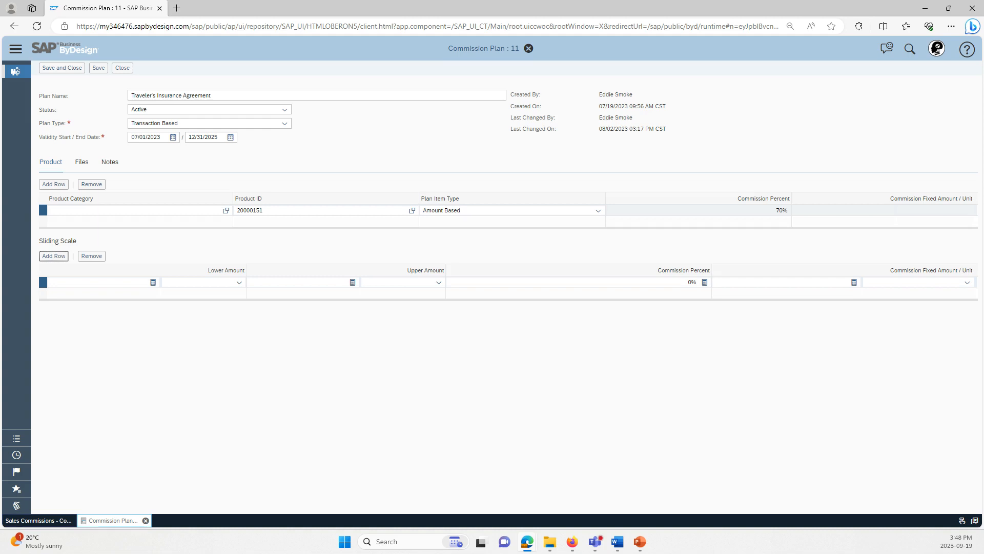
Set the first sliding scale row's lower amount to 0 USD and upper amount to 100 USD.
click(127, 281)
text(0)
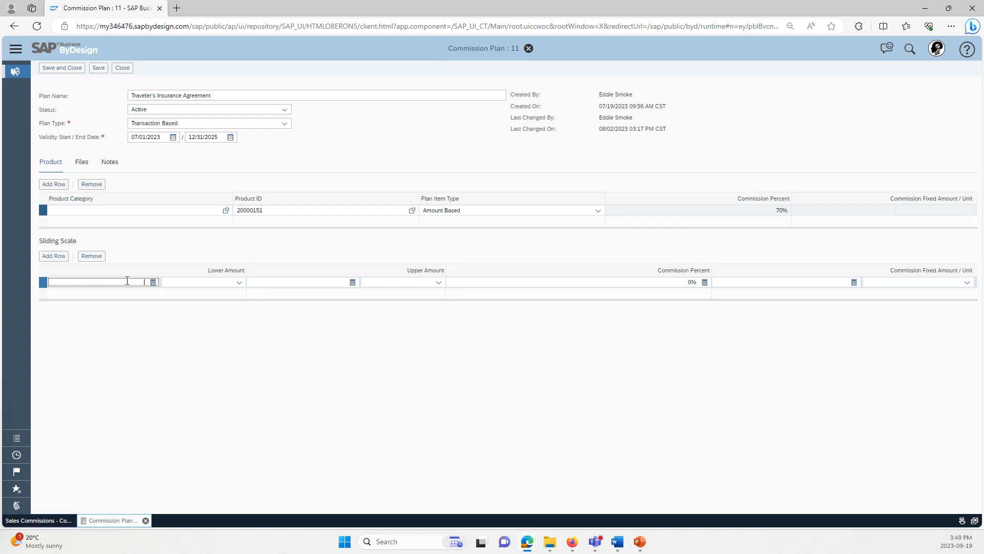
click(215, 280)
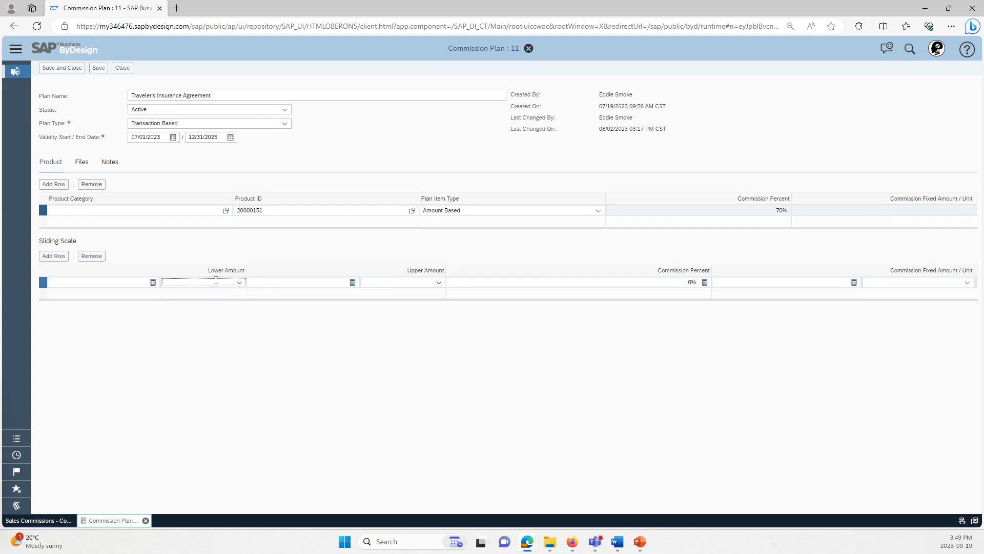
click(239, 282)
click(207, 294)
click(306, 283)
click(401, 281)
click(401, 281)
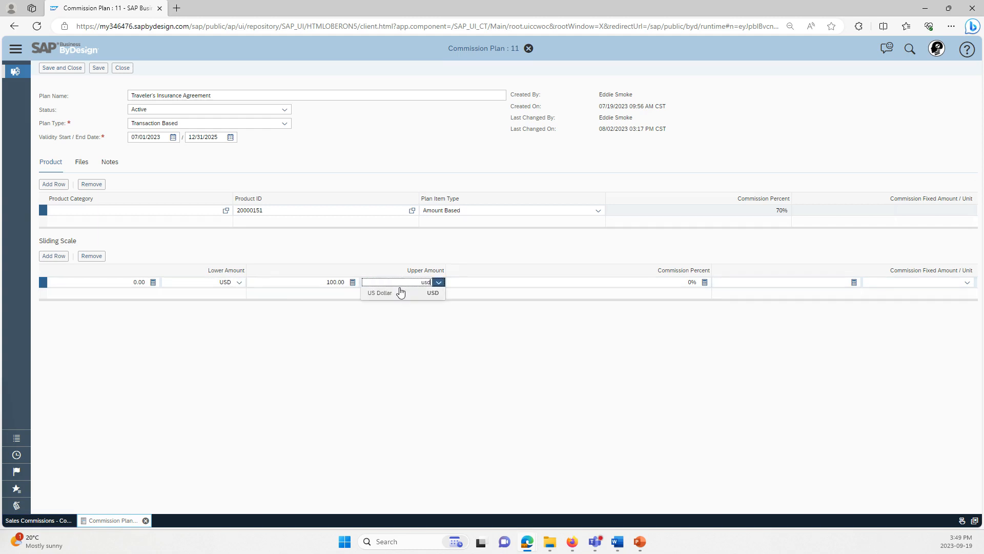
click(400, 290)
Add a second sliding scale row ranging from 100 USD to 200 USD.
click(55, 255)
click(135, 294)
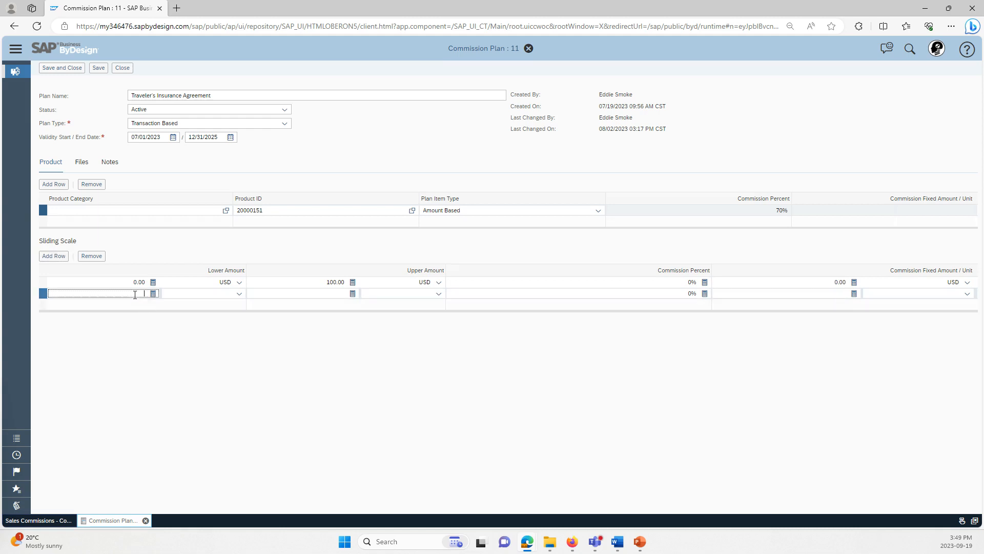
text(100)
click(218, 293)
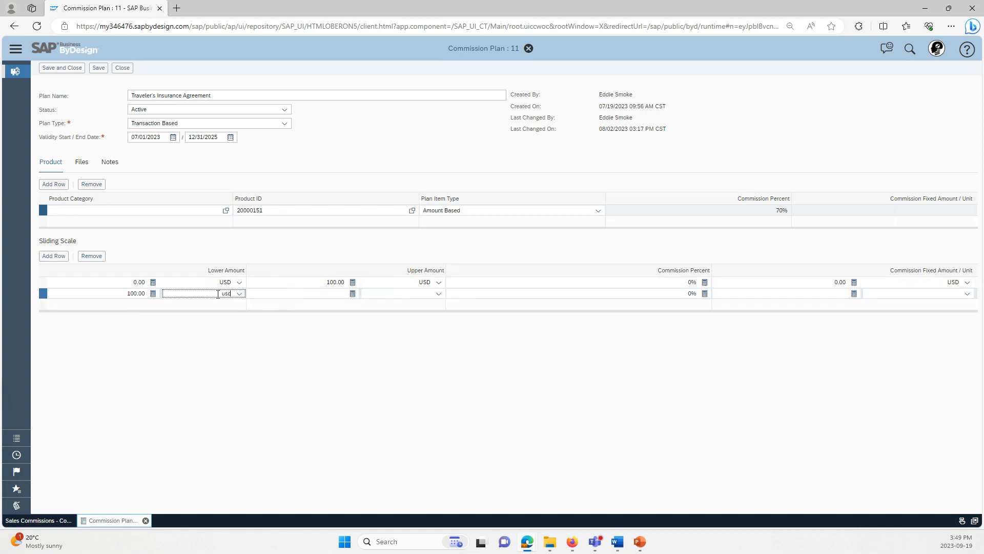
click(191, 308)
click(308, 292)
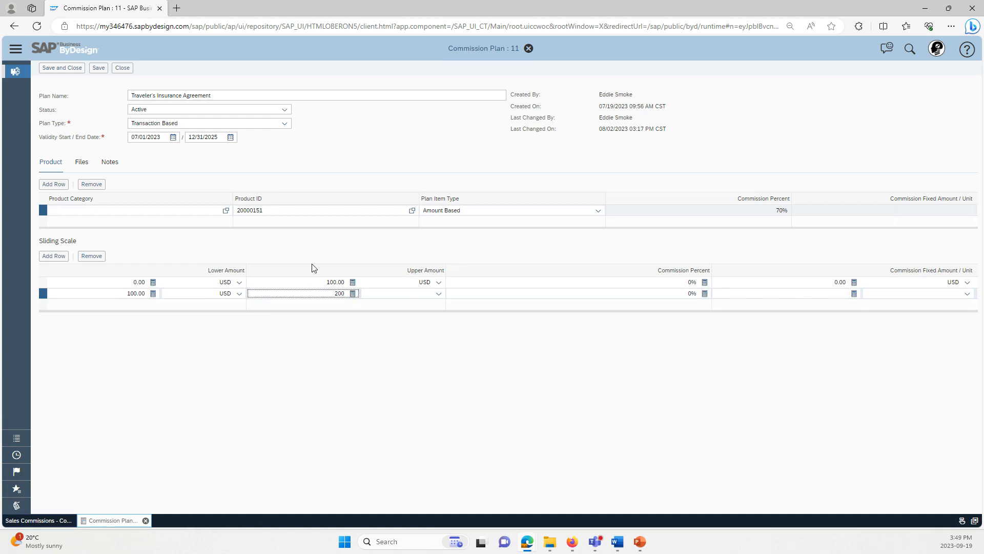
key(Return)
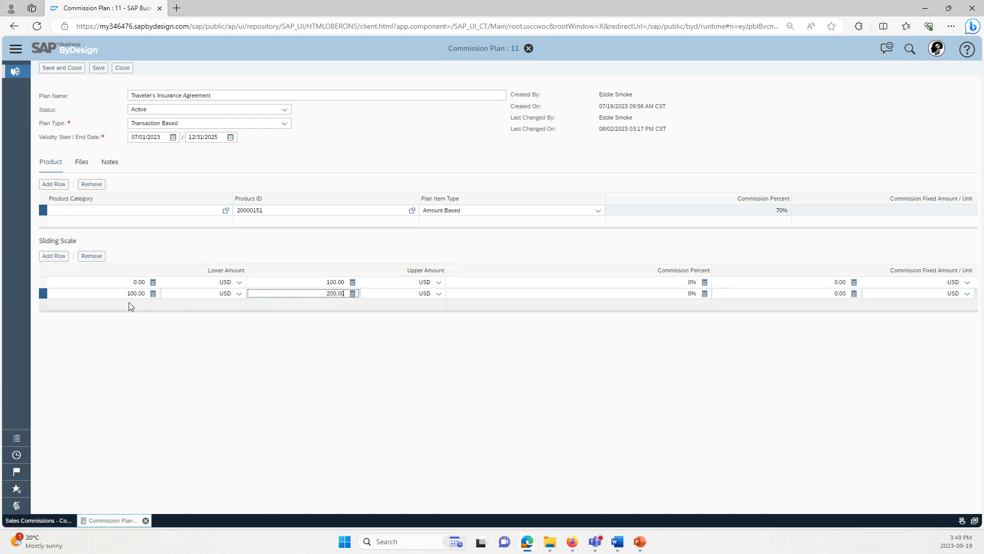
Add a third sliding scale row ranging from 200 USD to 300 USD.
click(131, 308)
click(130, 305)
text(200)
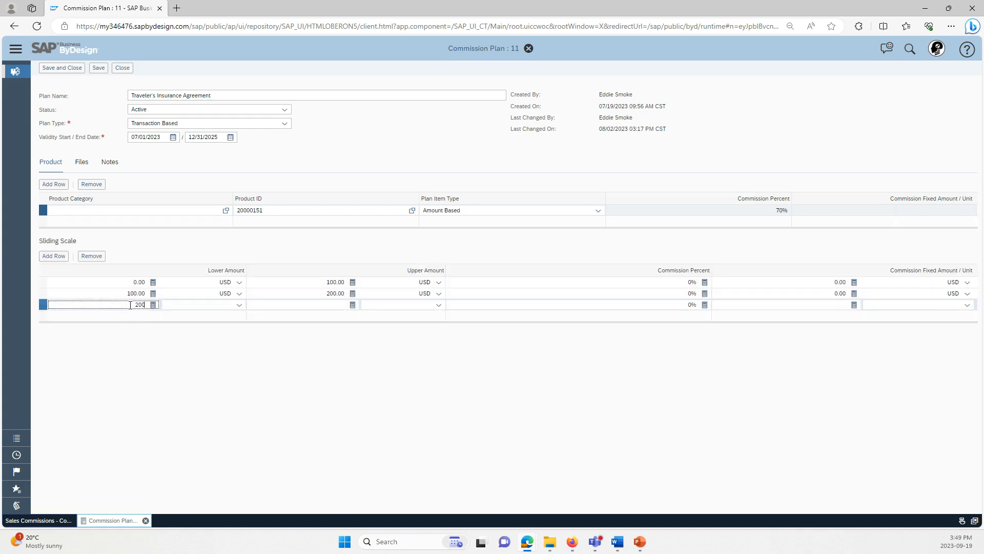
click(196, 304)
text(usd)
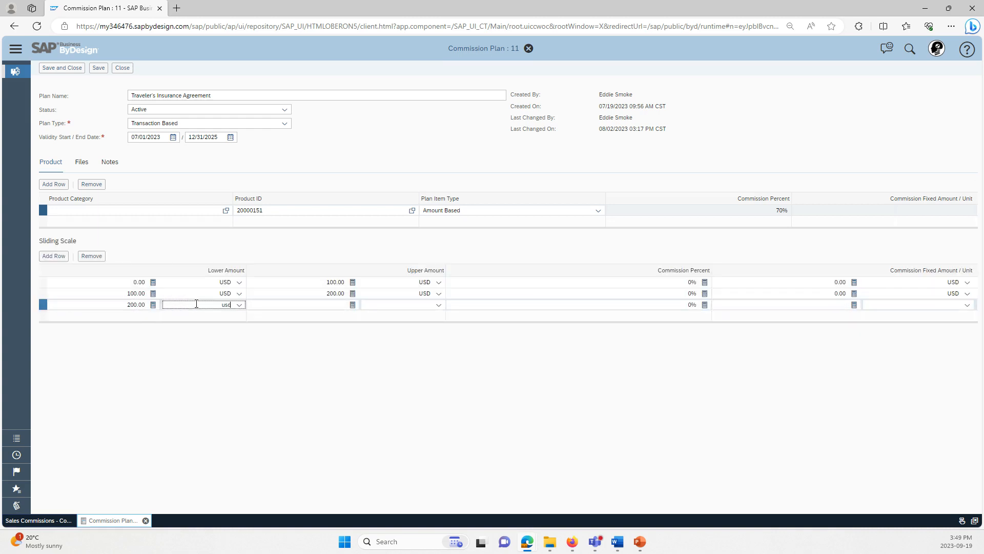
click(204, 317)
text(300.00)
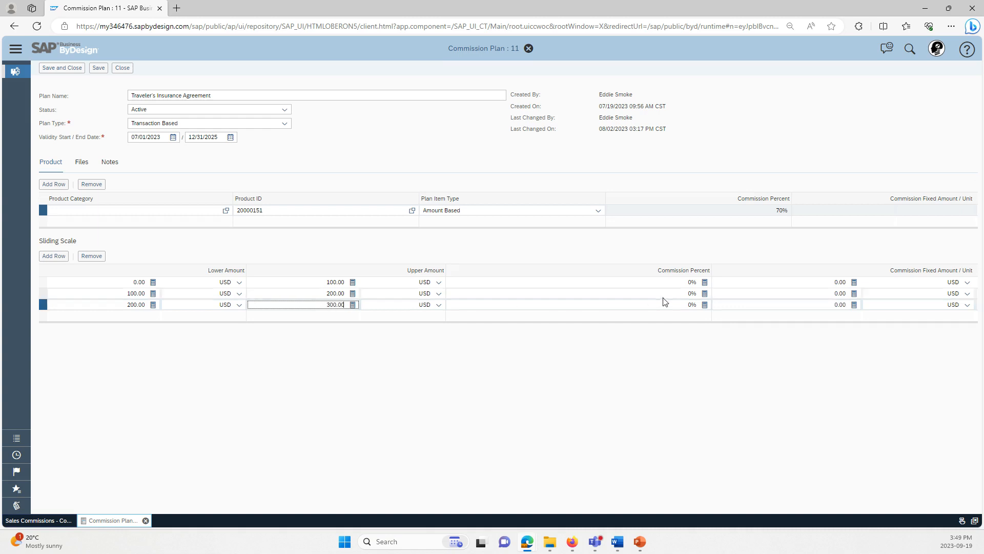
Set the three sliding scale rows' commission percentages to 5%, 10% and 15%, and close the plan without saving.
click(677, 283)
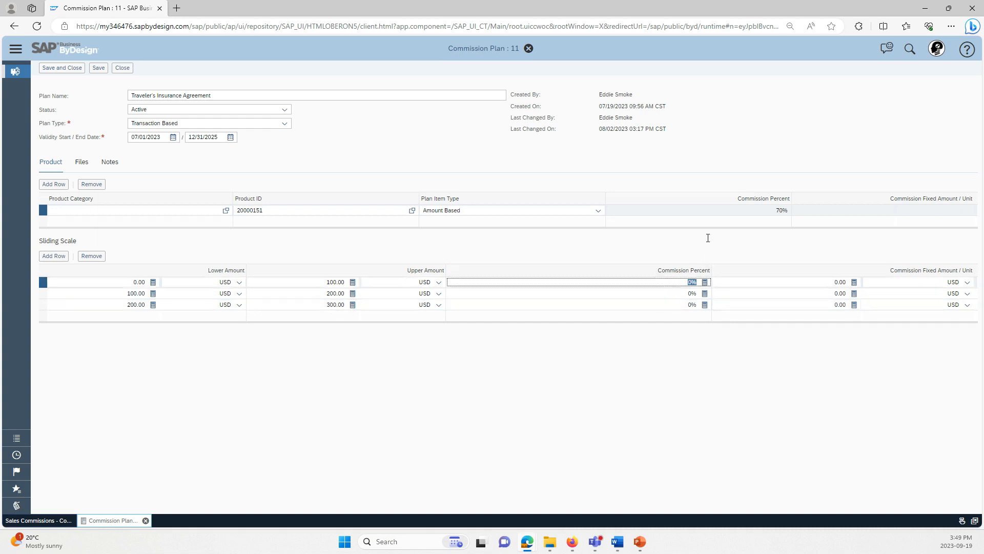
text(5%)
click(700, 293)
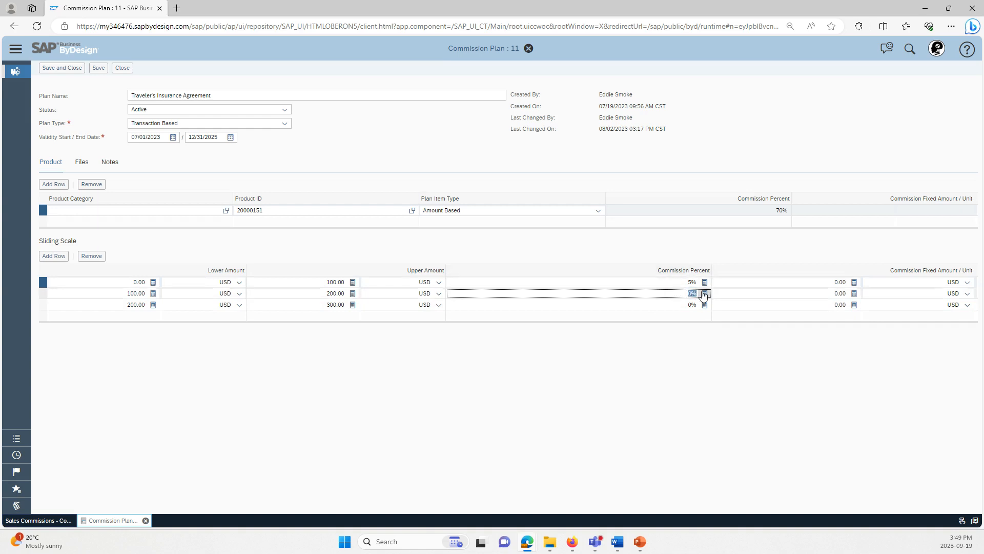
text(10%)
click(699, 304)
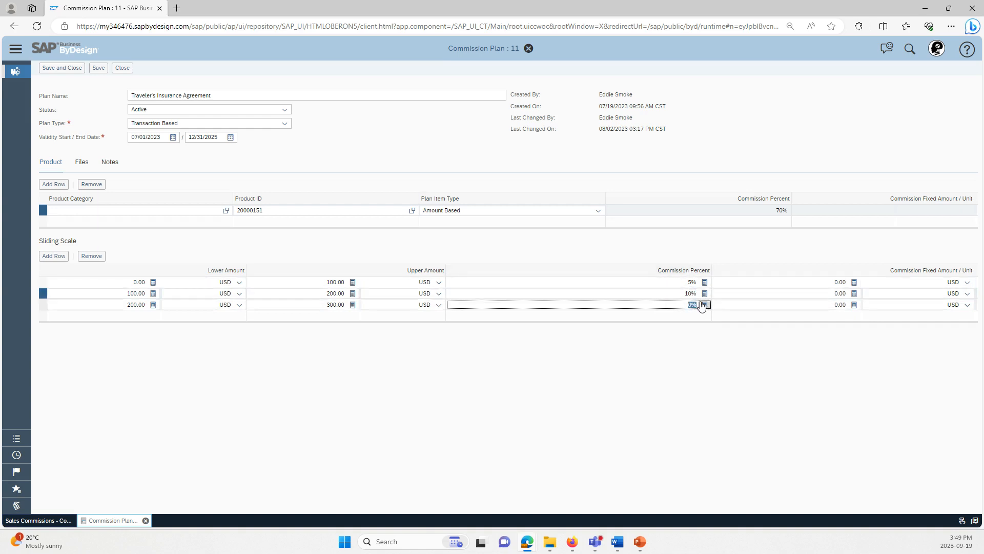
text(15)
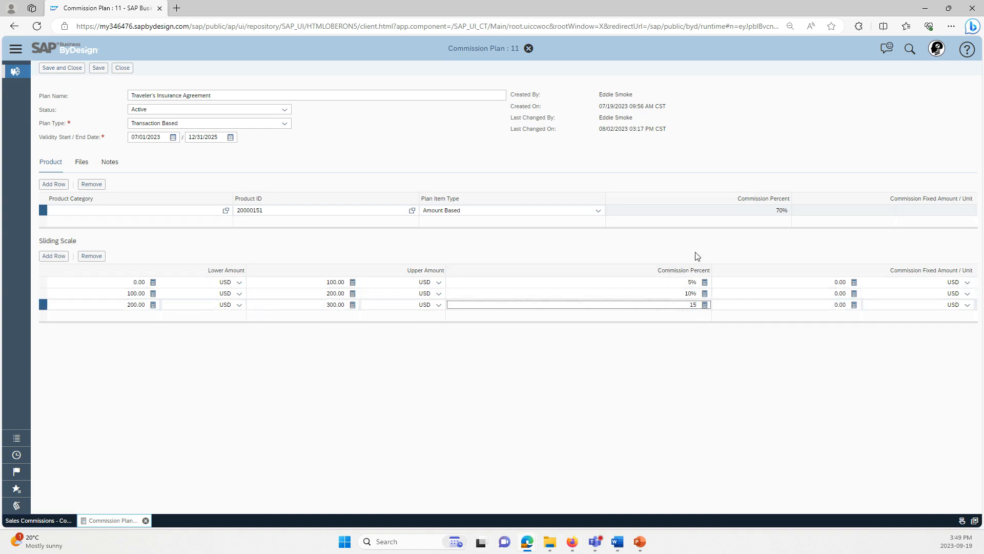
text(%)
click(337, 368)
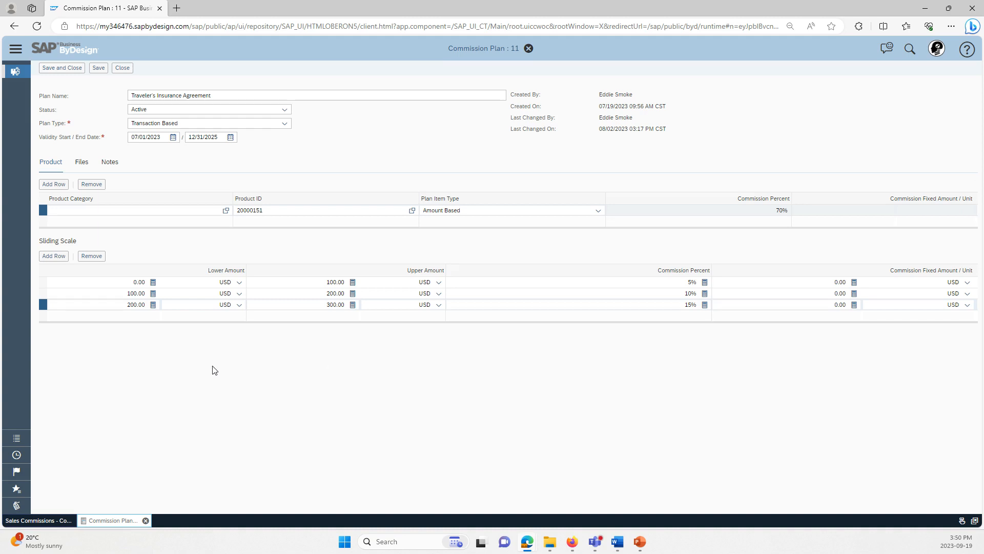
click(122, 67)
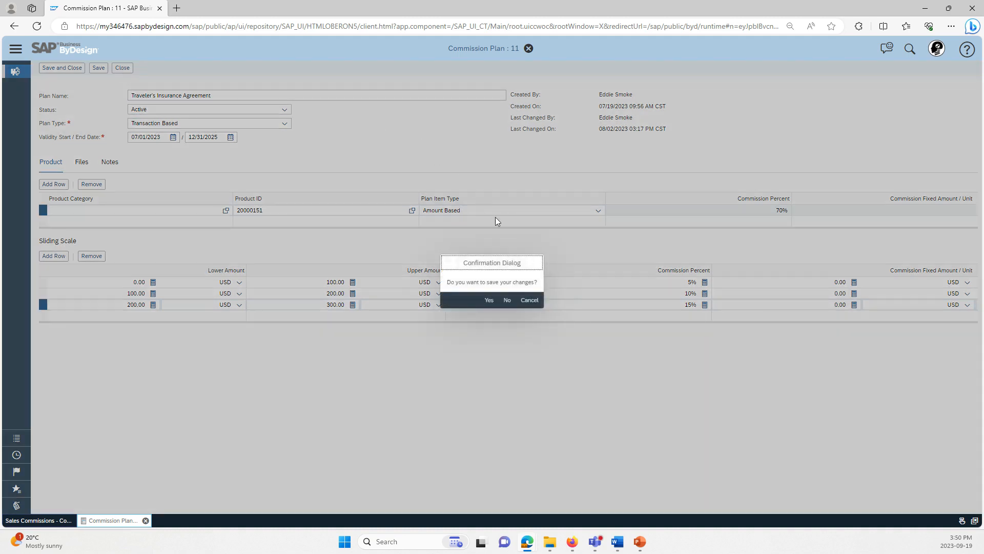
click(507, 299)
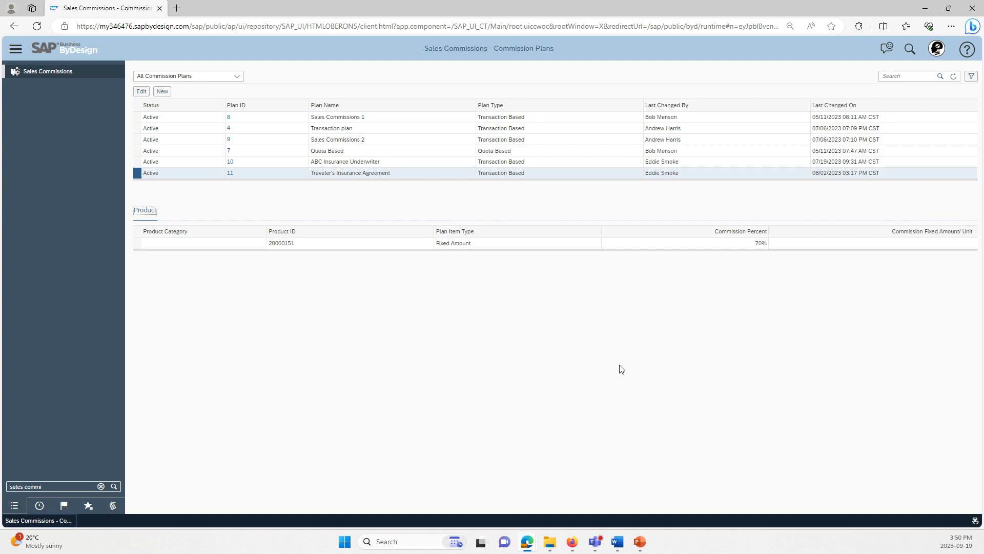
Open the Traveler's Insurance commission agreement for editing to view its recipient, validity and assigned plan, and close it.
click(100, 67)
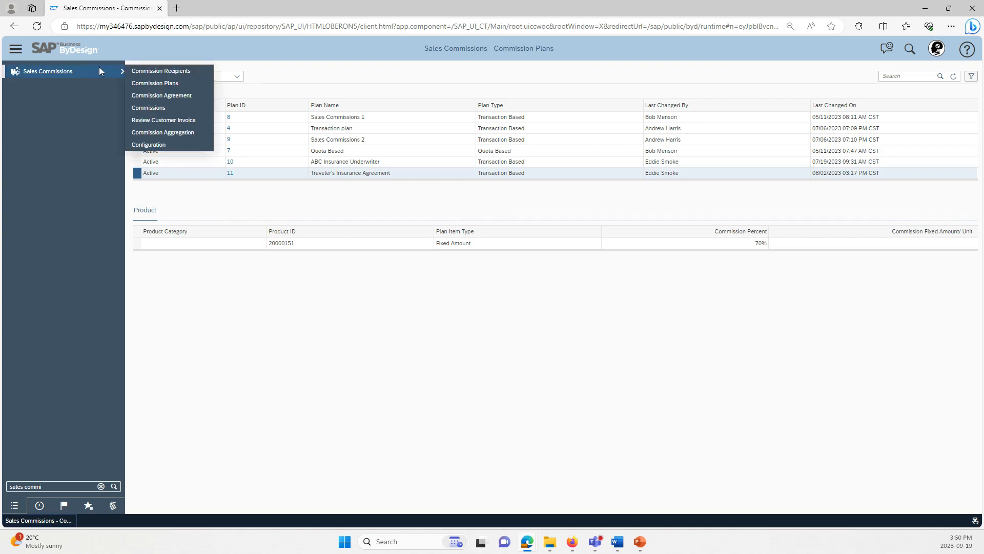
click(176, 95)
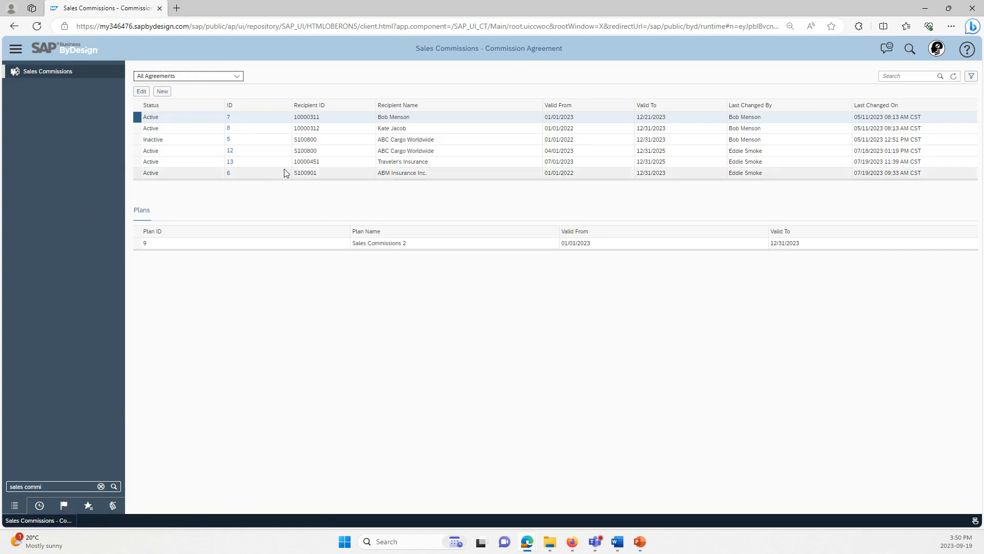
click(259, 162)
click(141, 91)
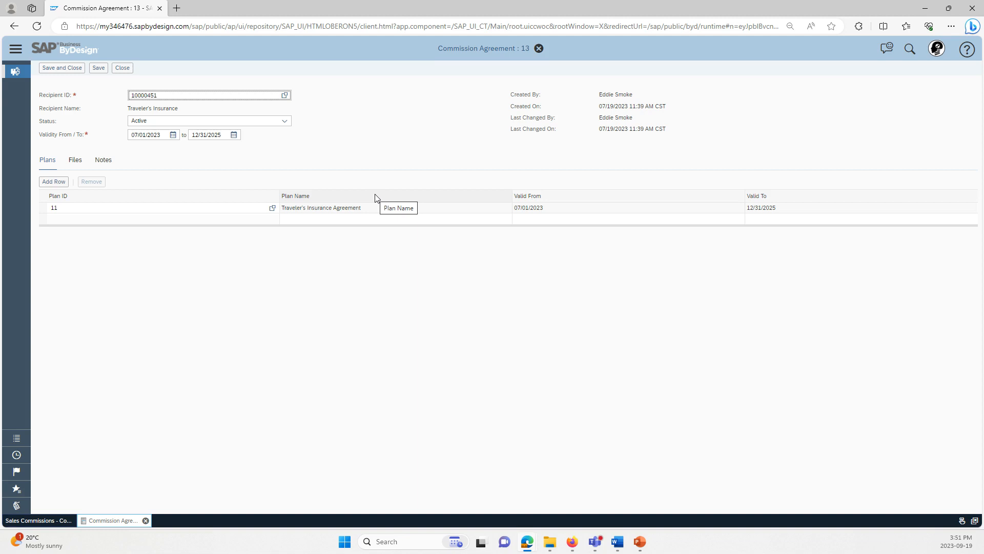
click(123, 68)
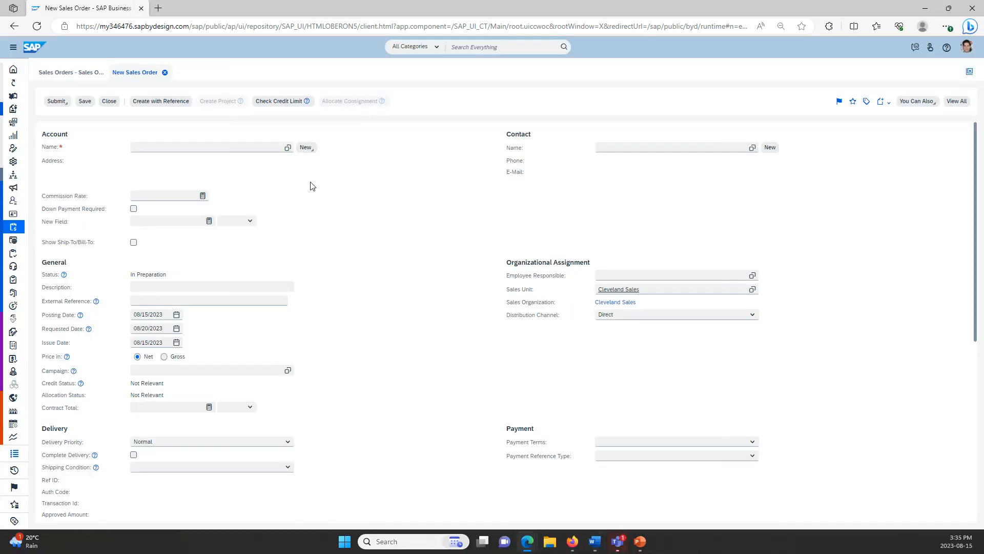
Search the accounts for *superior* and assign Superior Water and Air as the new sales order's account.
click(287, 148)
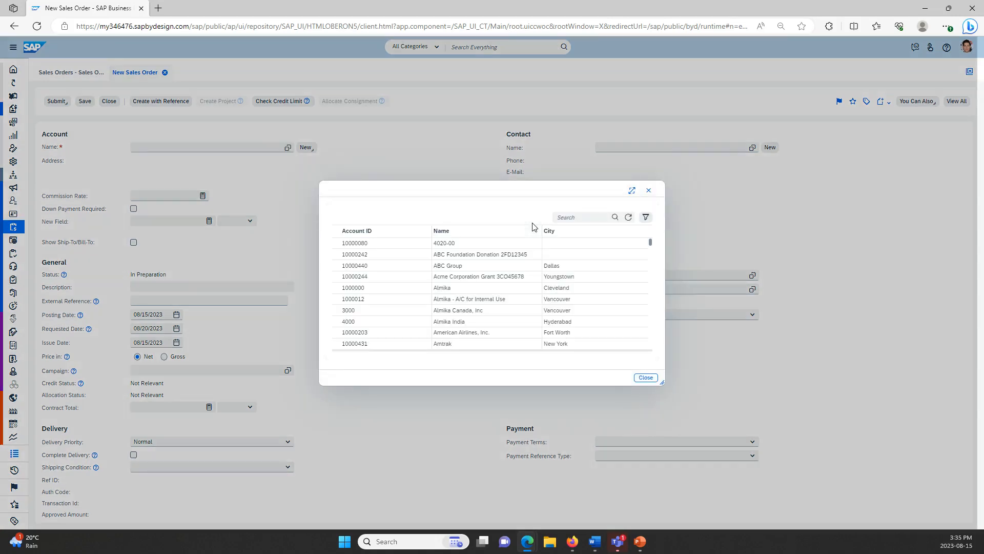
click(573, 218)
text(*superior*)
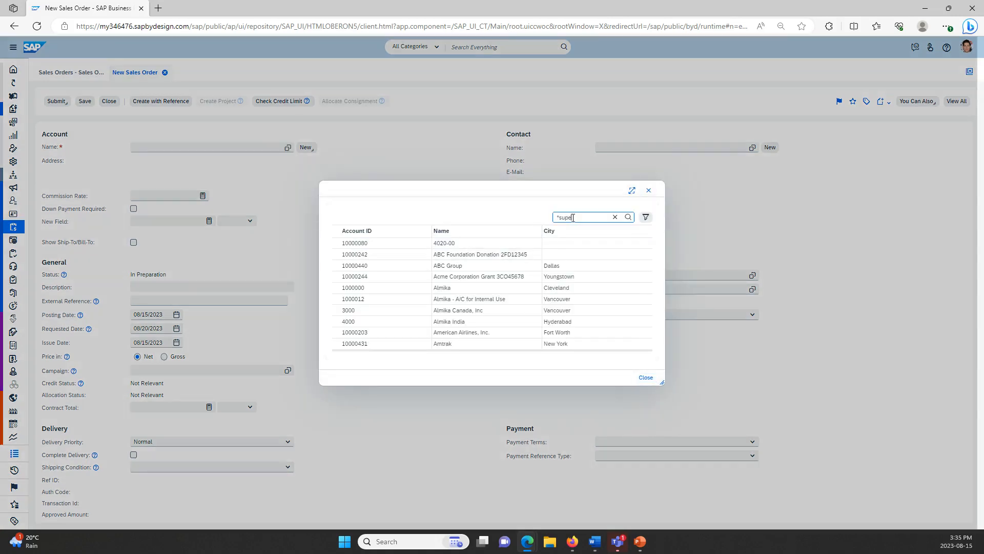
key(Return)
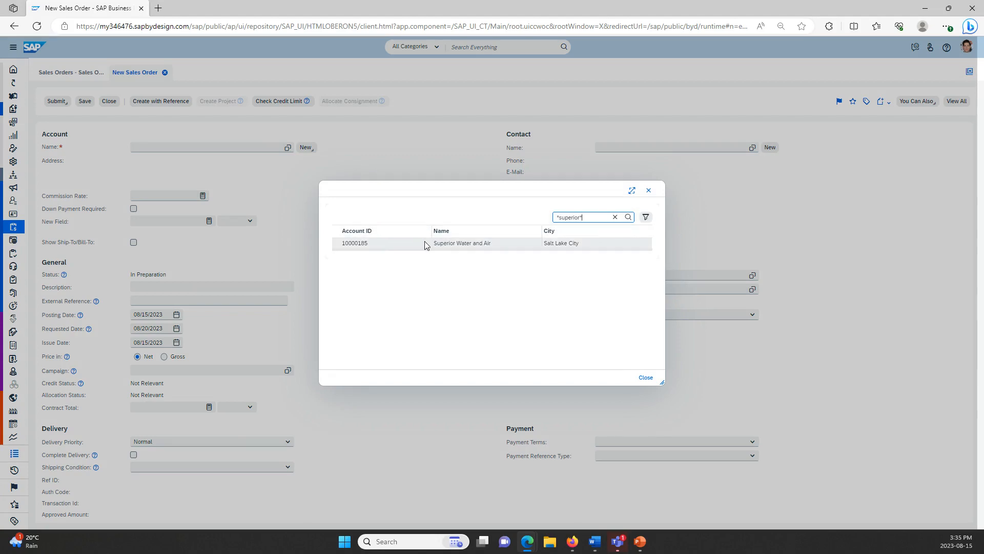
click(426, 243)
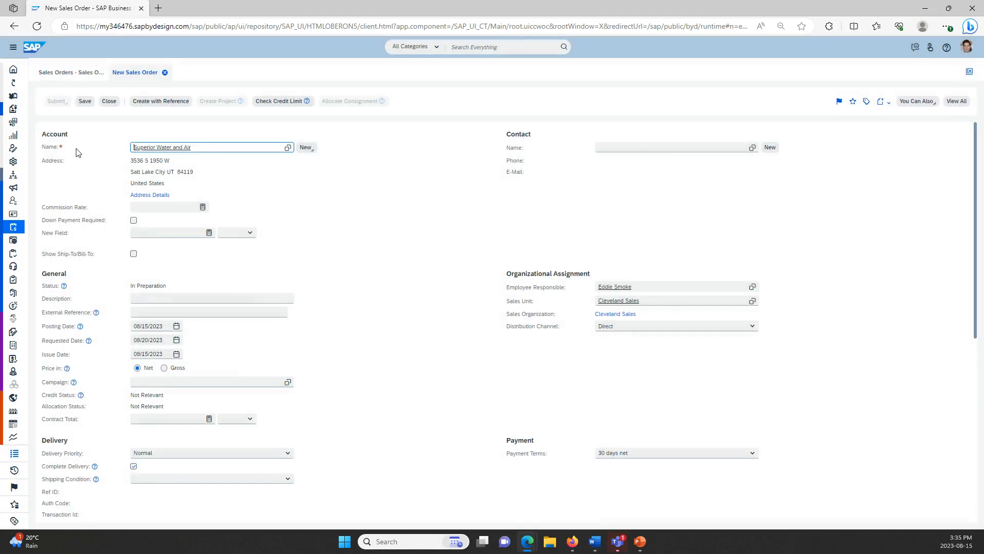
Search the products for *trav* and assign 20000151, Traveler's Insurance Policy, to line 10 of the sales order items.
scroll(201, 369, down, 6)
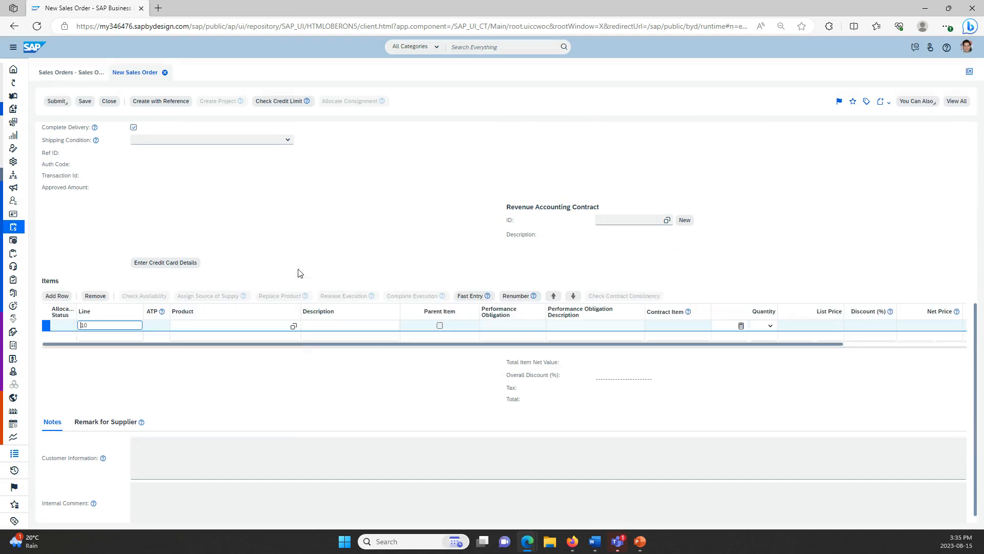
click(294, 326)
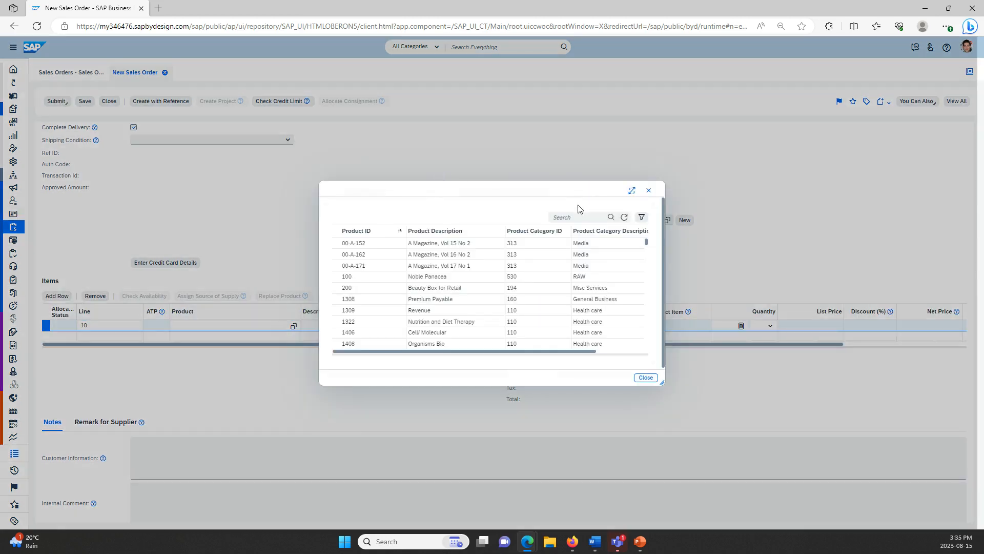
text(*trav*)
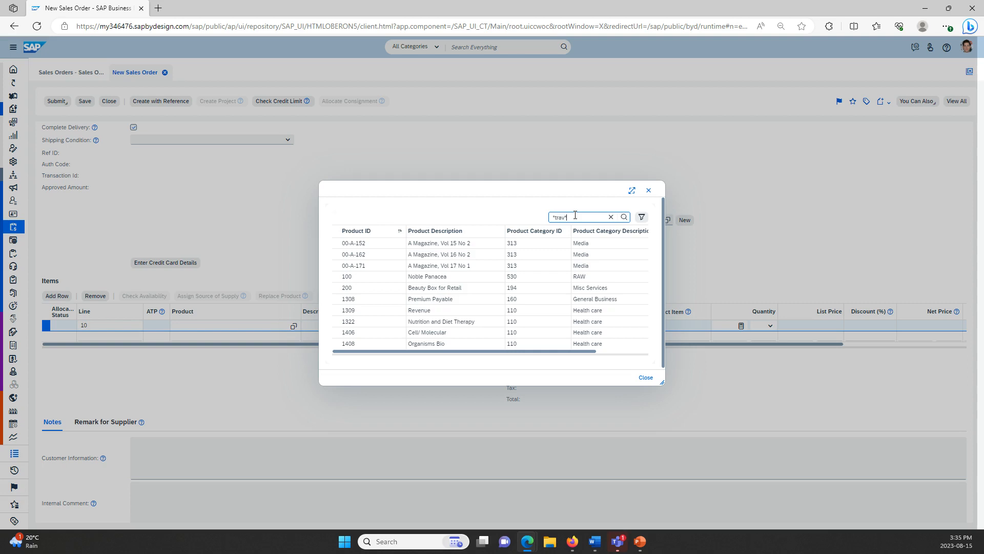
key(Return)
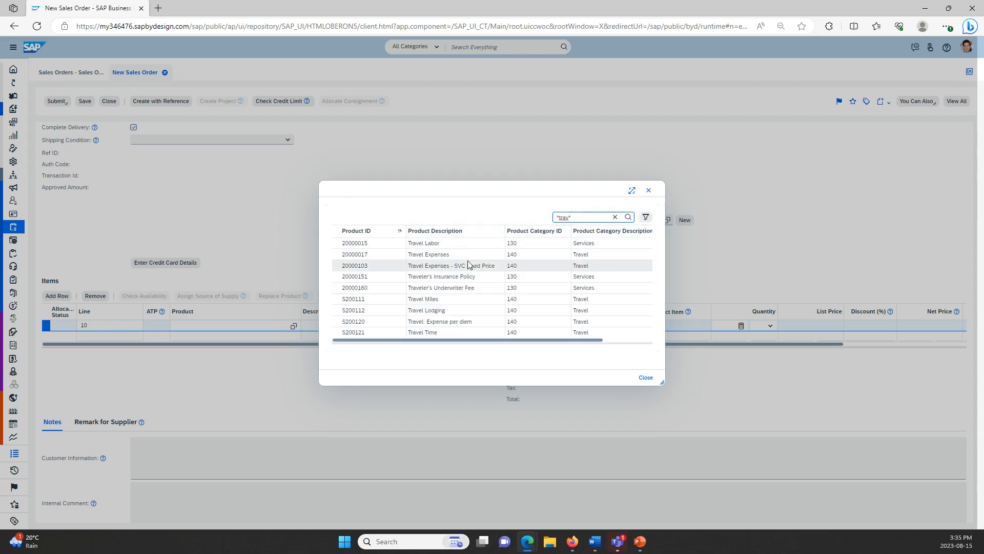
click(467, 276)
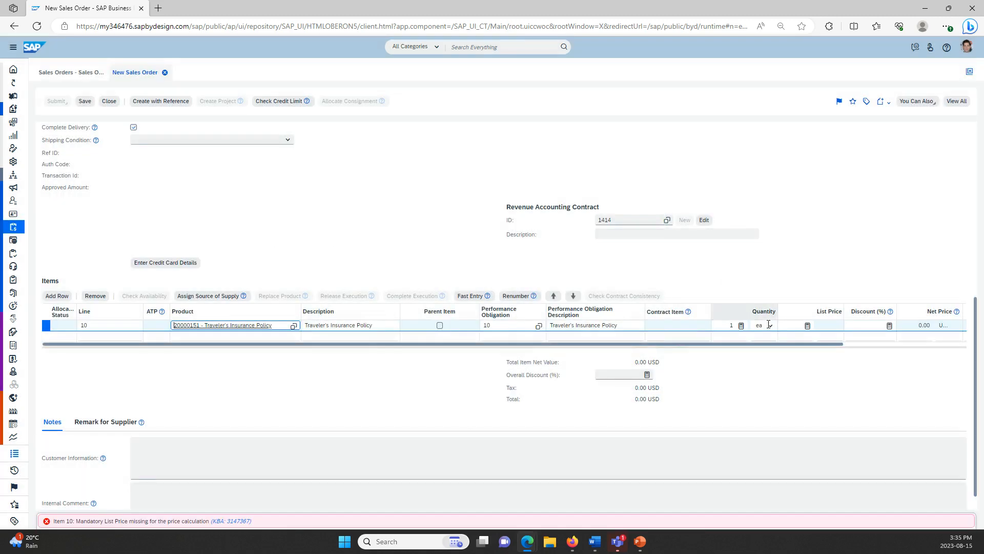
Set the list price of the Traveler's Insurance Policy item to 10,000.
click(794, 325)
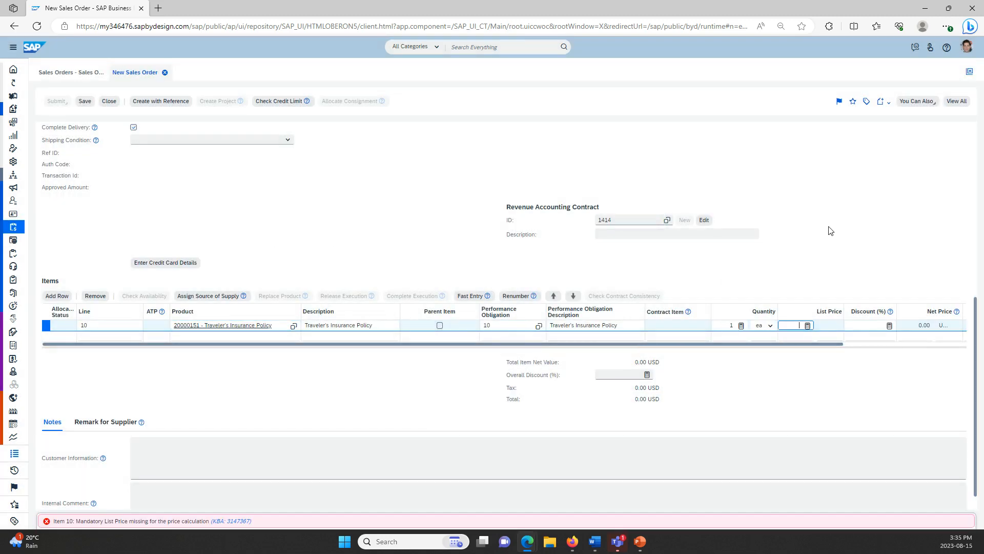
text(10,000)
key(Return)
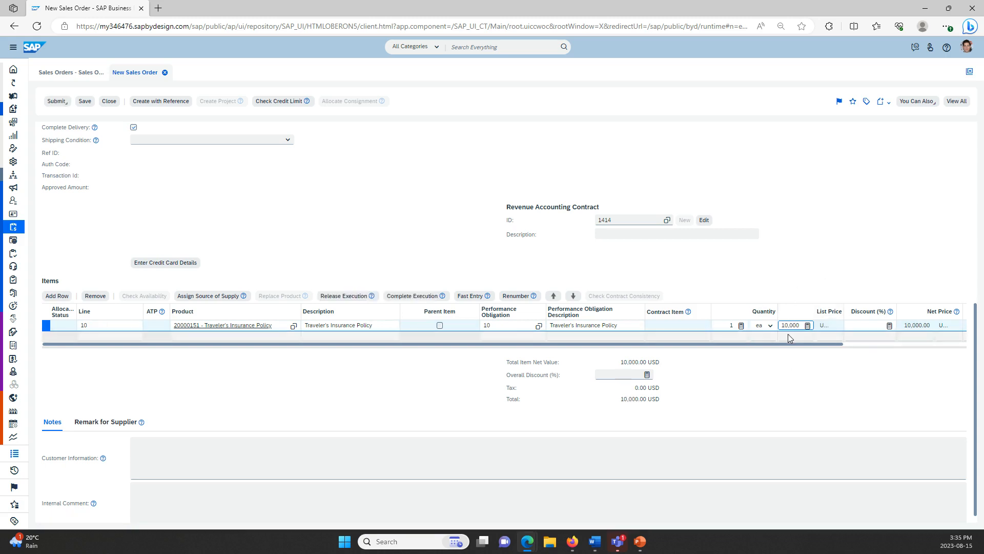
Switch the new sales order to its full view and add Traveler's Insurance as a commission recipient.
scroll(446, 232, up, 7)
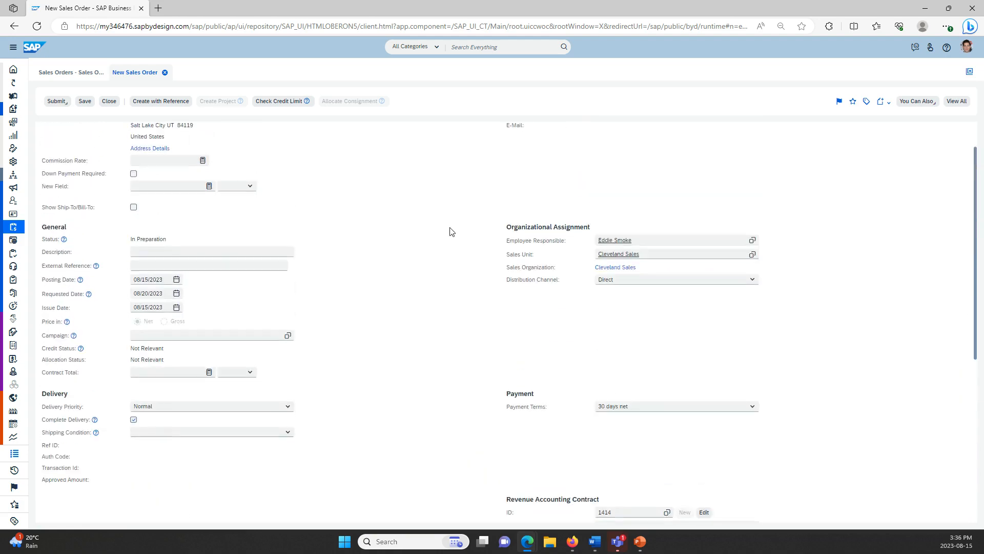
click(957, 102)
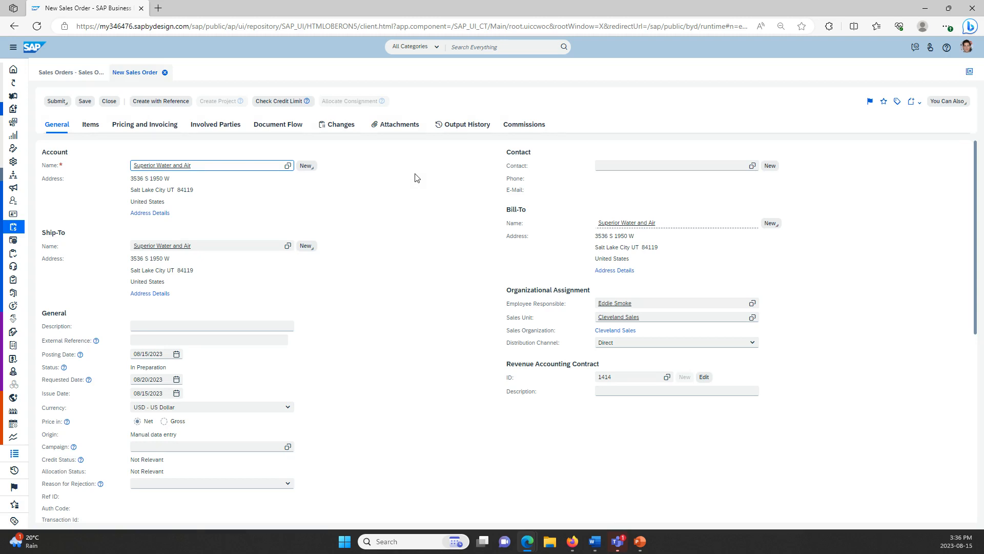
click(519, 126)
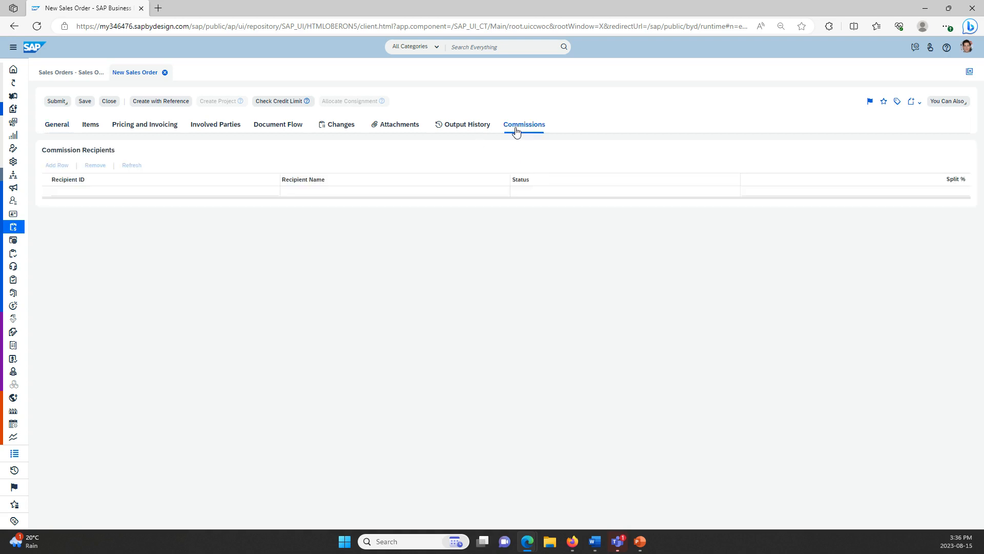
click(63, 165)
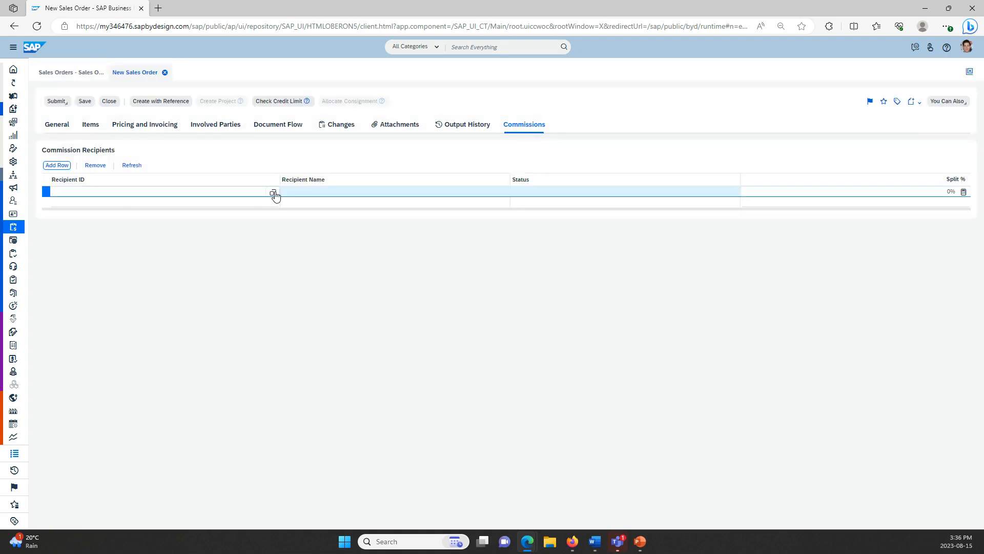
key(F4)
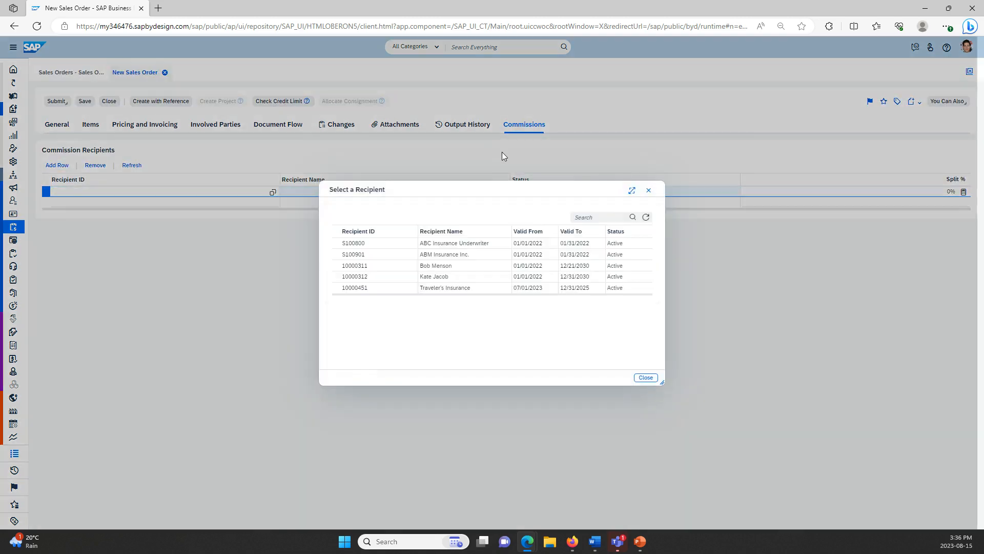
click(485, 288)
Set the commission split for the Traveler's Insurance recipient to 70%.
click(898, 191)
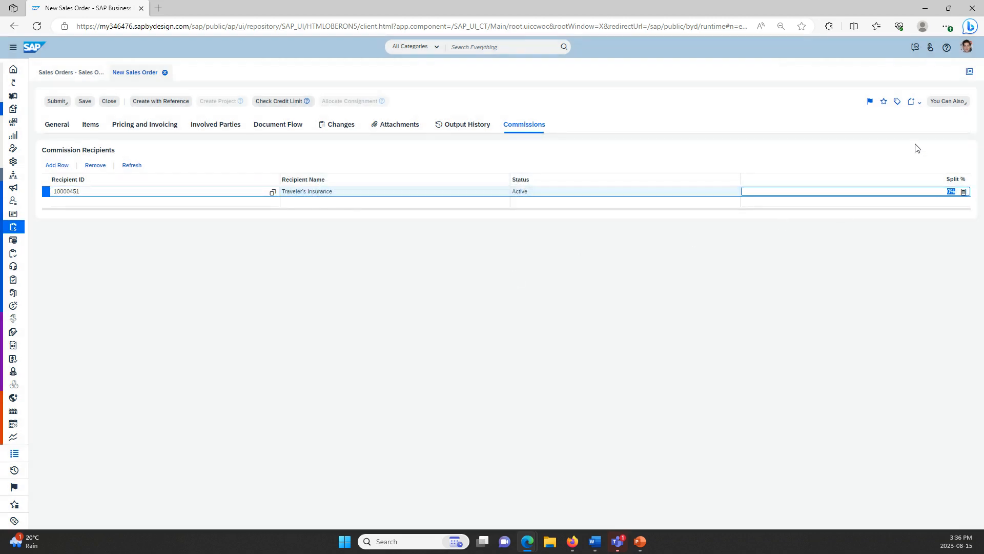
text(708)
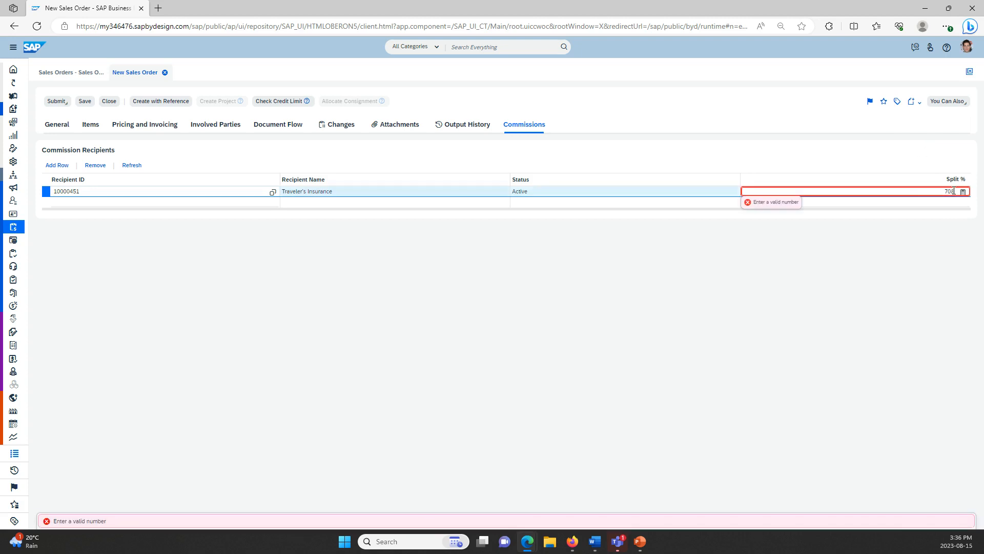
text(%)
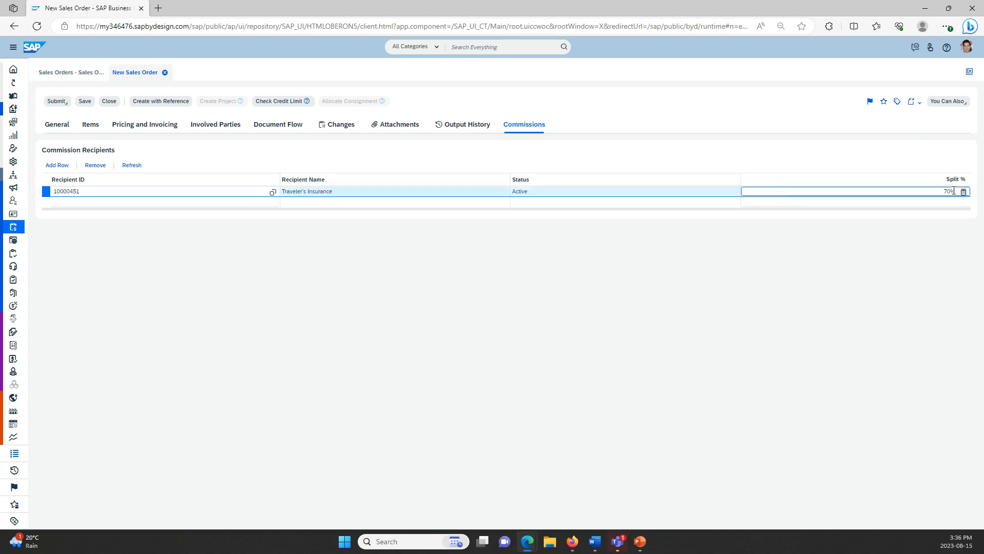
click(604, 154)
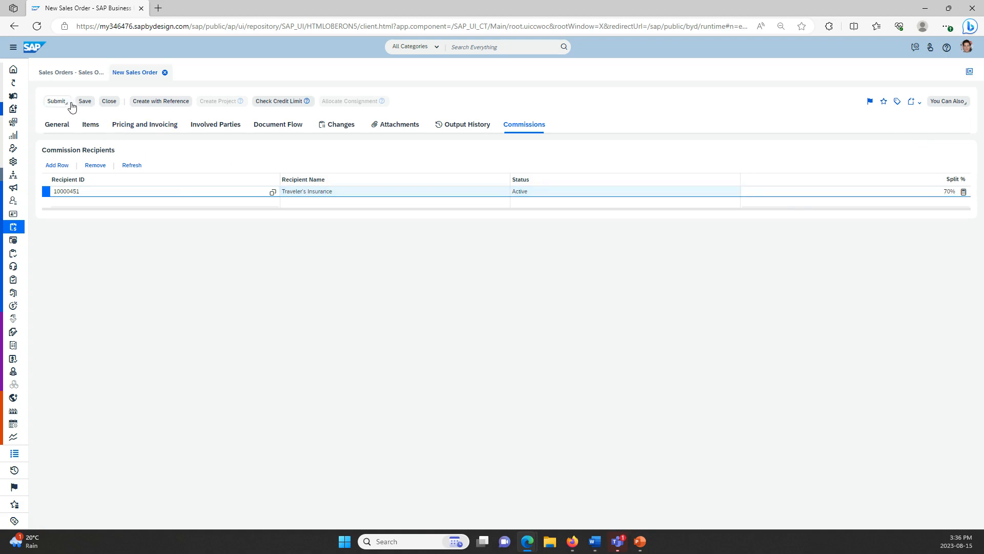
Release the new sales order and refresh the sales orders list.
click(65, 101)
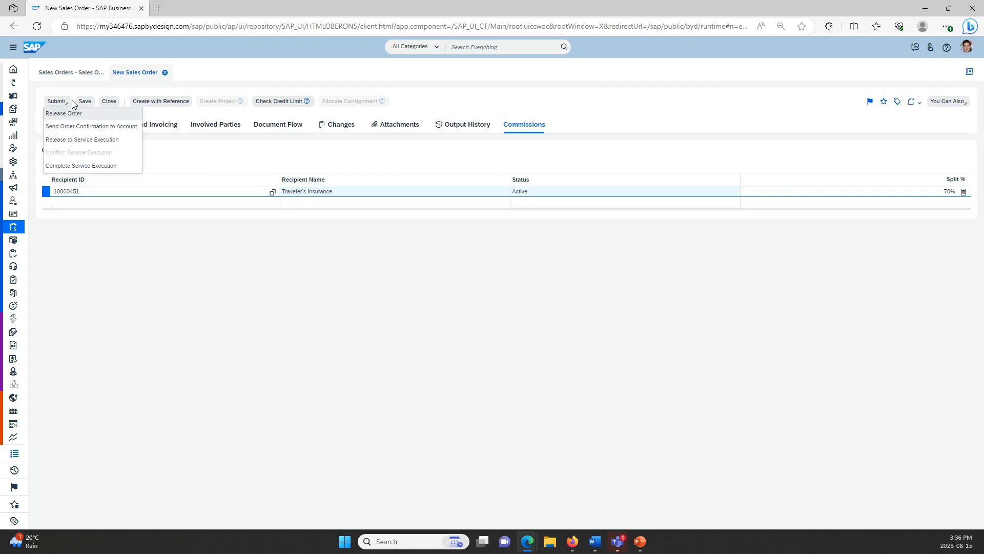
click(80, 112)
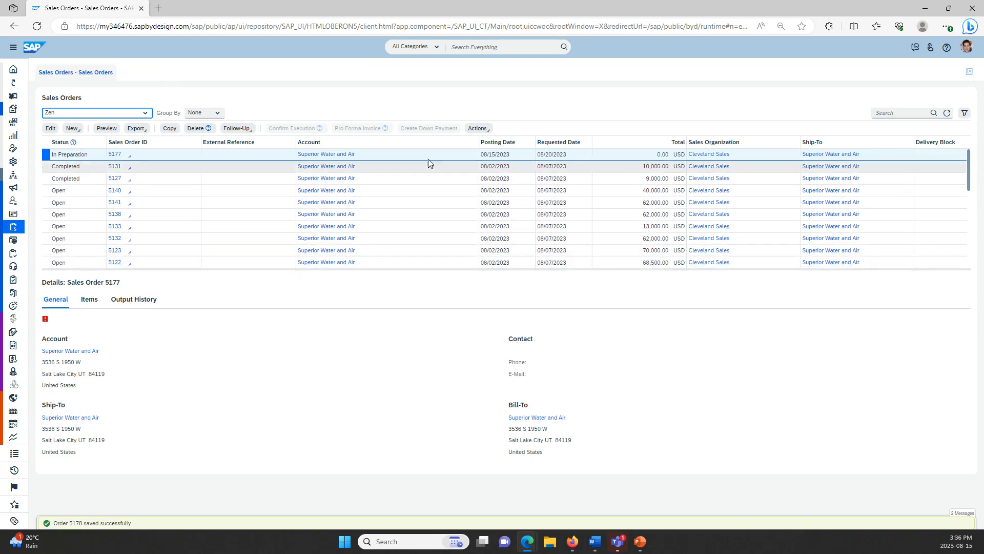
click(947, 112)
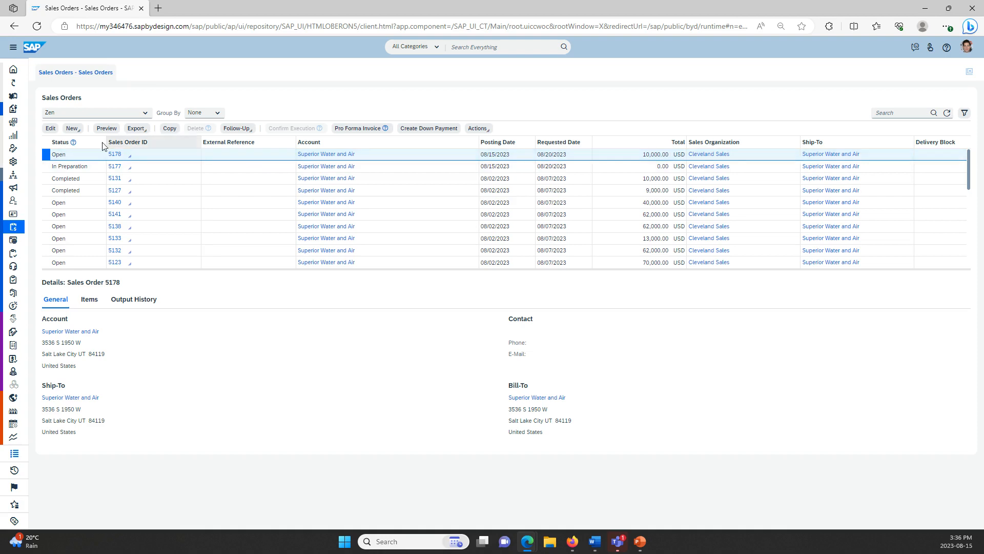
Edit the newly released Superior Water and Air order in full view, complete the execution of its Traveler's Insurance Policy item, and save the order.
click(50, 128)
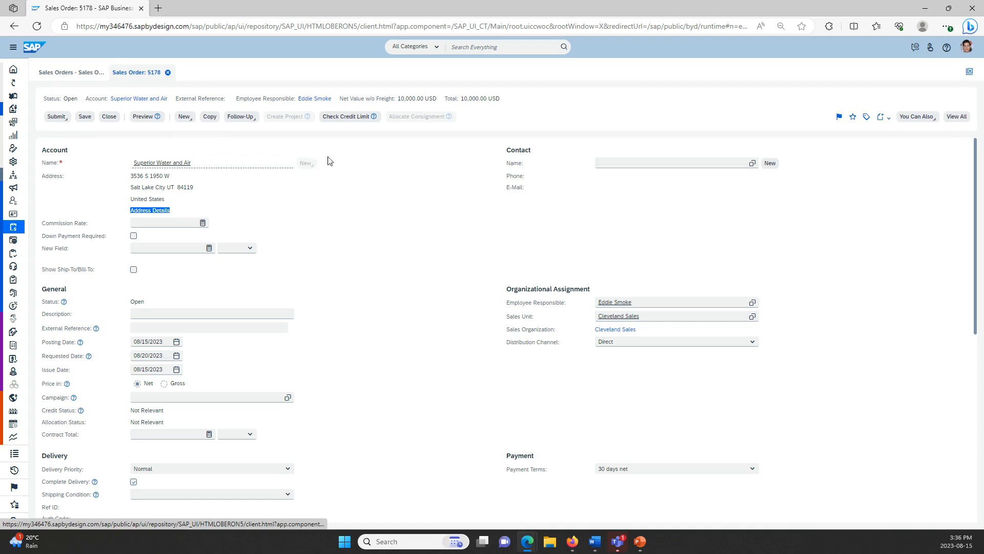
click(956, 117)
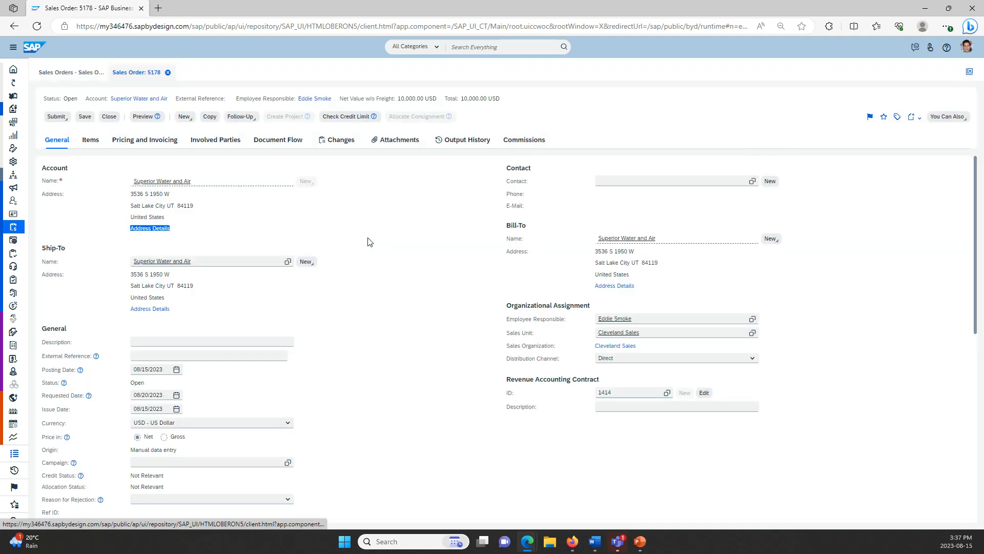
click(93, 144)
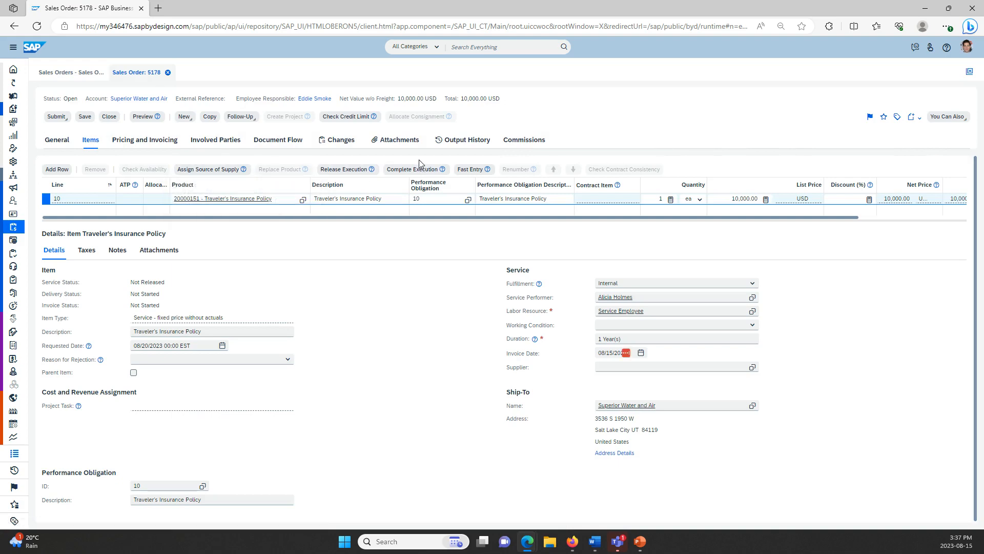
click(419, 172)
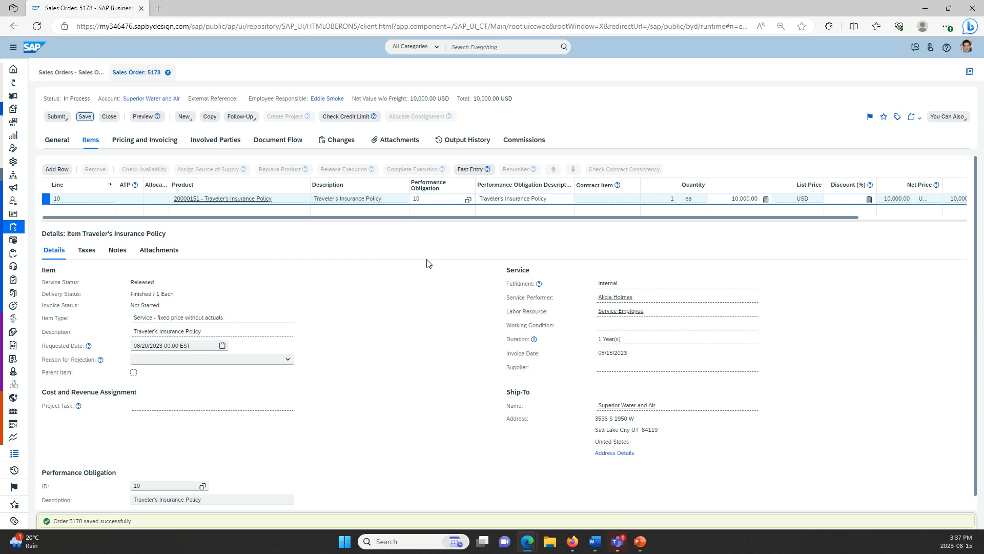
Find Customer Invoicing with the filter "customer inv", open its Invoice Requests, and show the To Be Invoiced Invoice Requests.
click(13, 47)
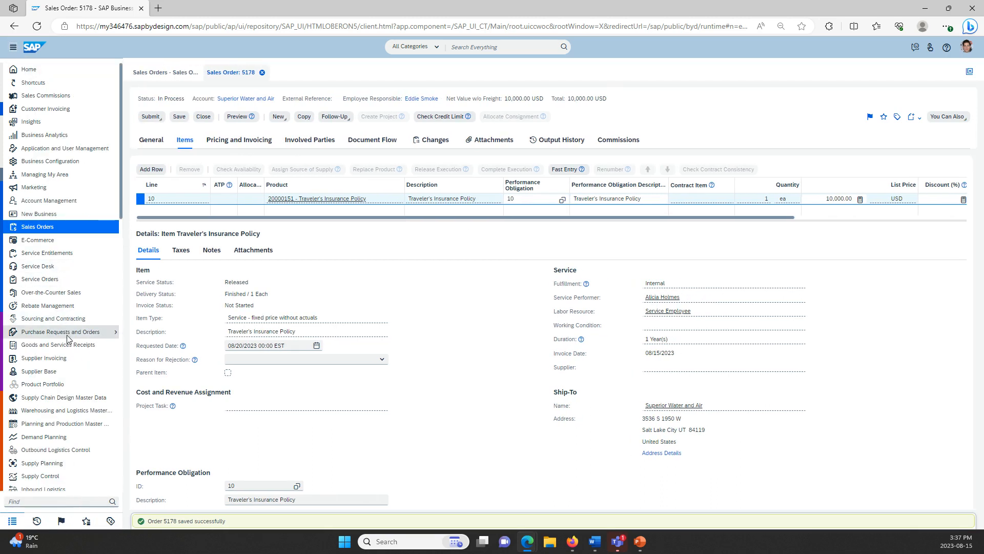
scroll(68, 338, down, 5)
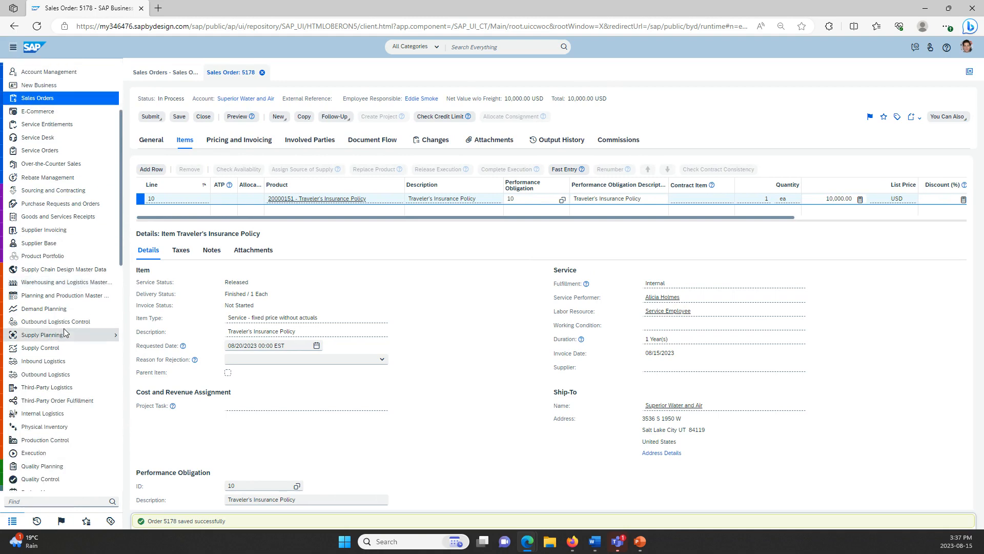
click(68, 501)
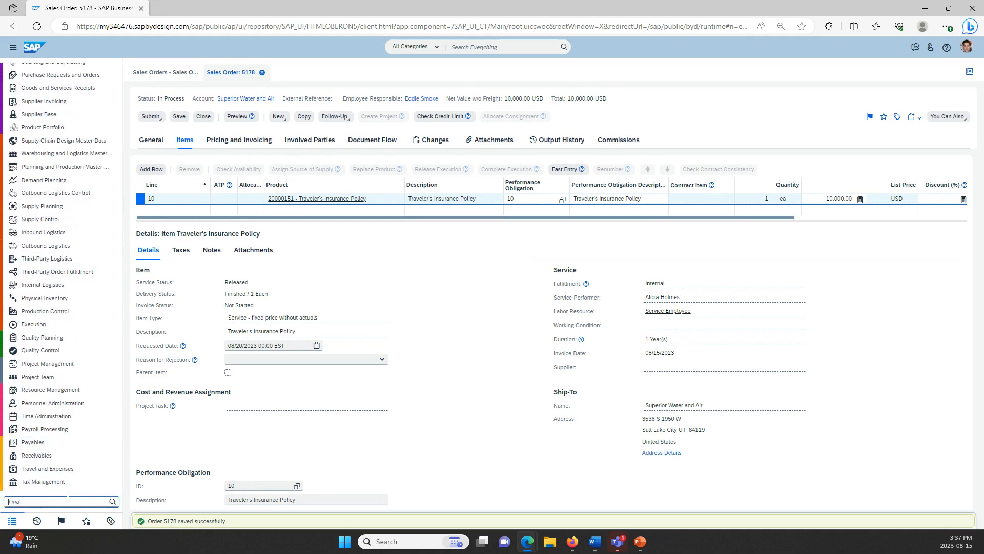
text(customer inv)
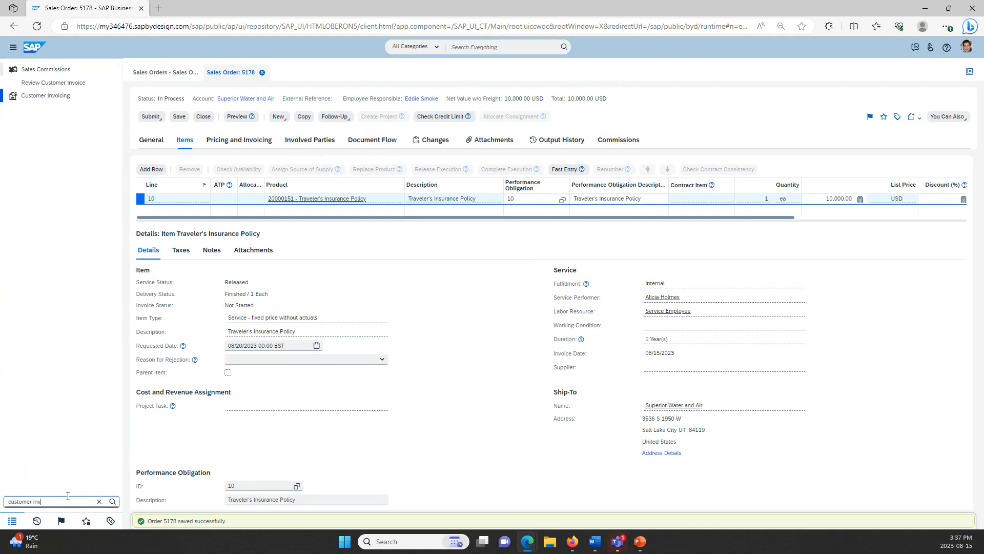
click(81, 96)
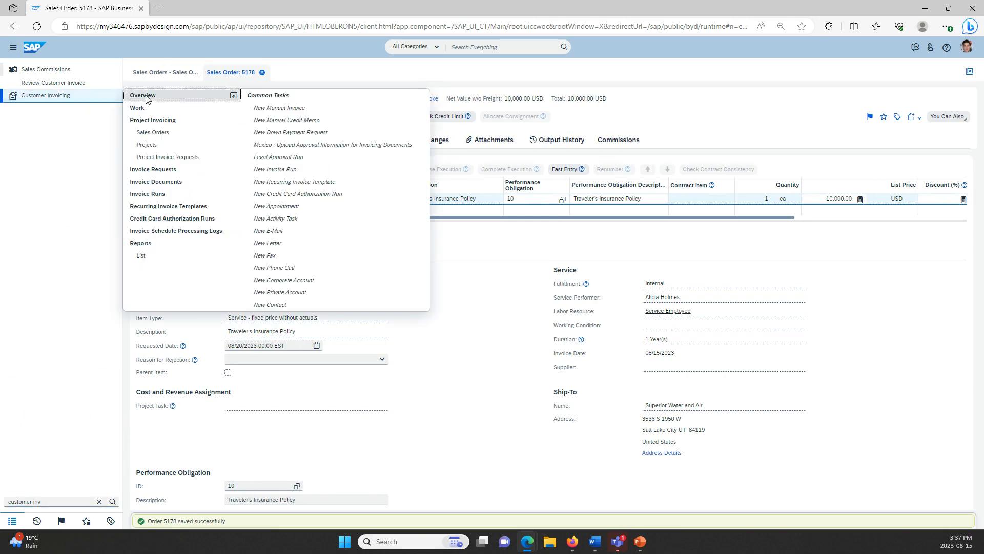
click(153, 169)
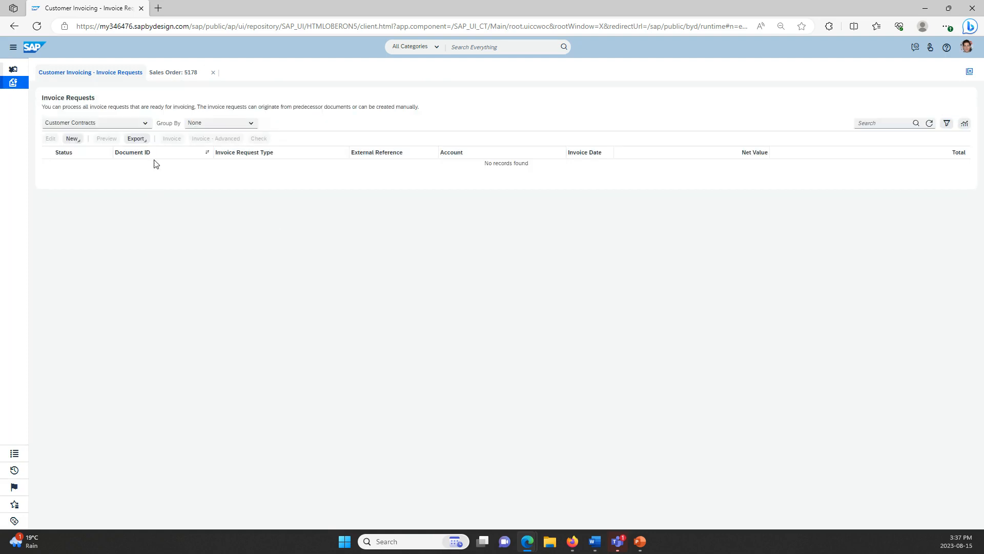
click(145, 123)
click(108, 149)
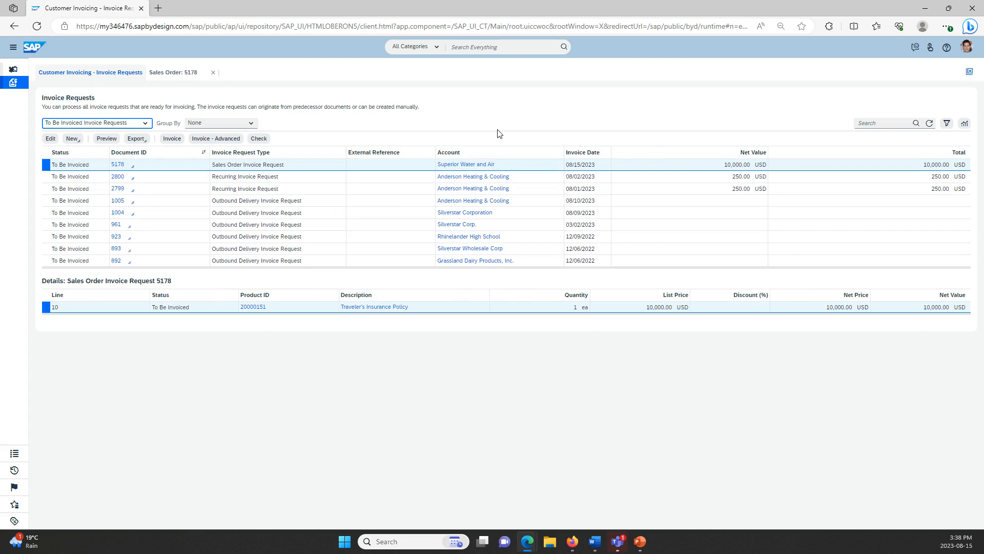
Create and release the invoice for the Superior Water and Air sales order invoice request, and open the Invoice Documents.
click(176, 141)
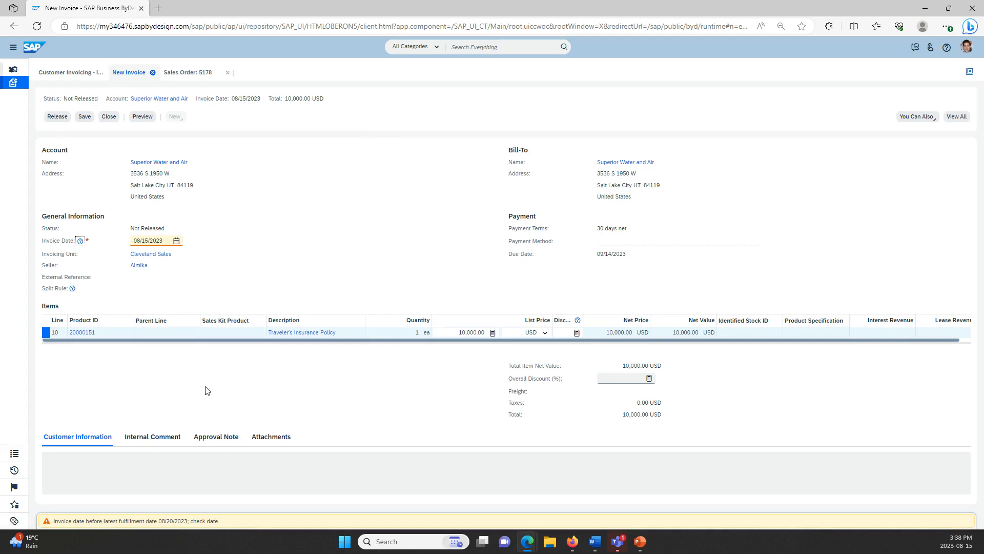
click(58, 117)
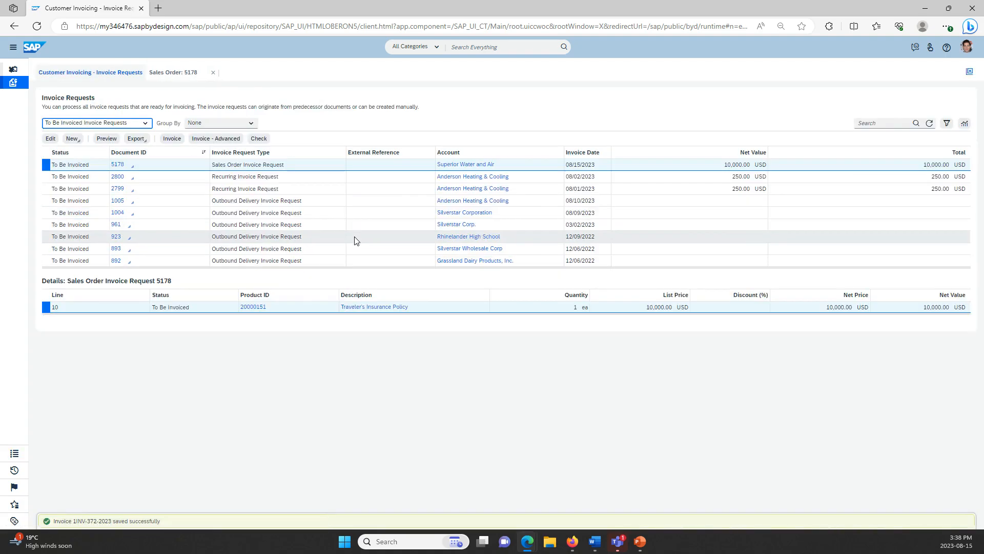
click(13, 82)
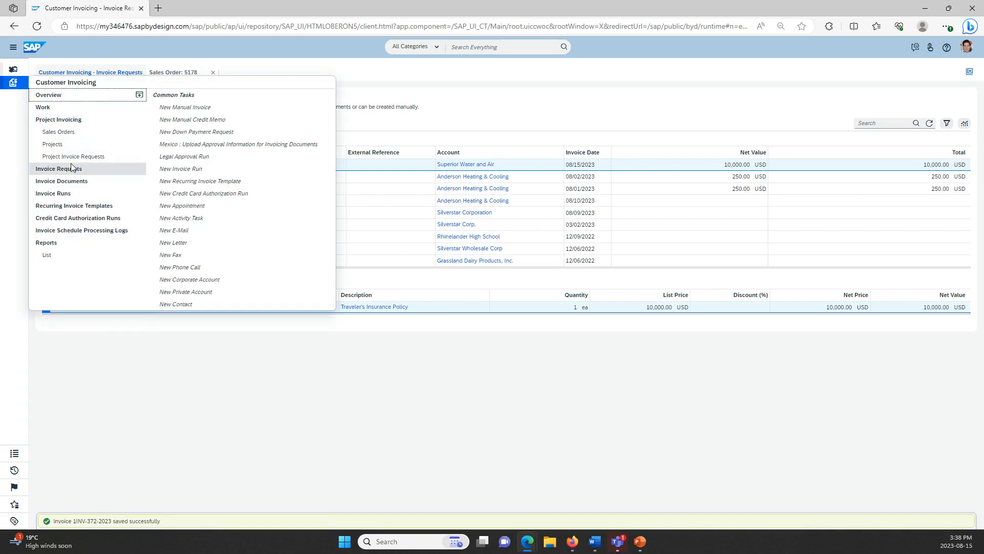
click(61, 181)
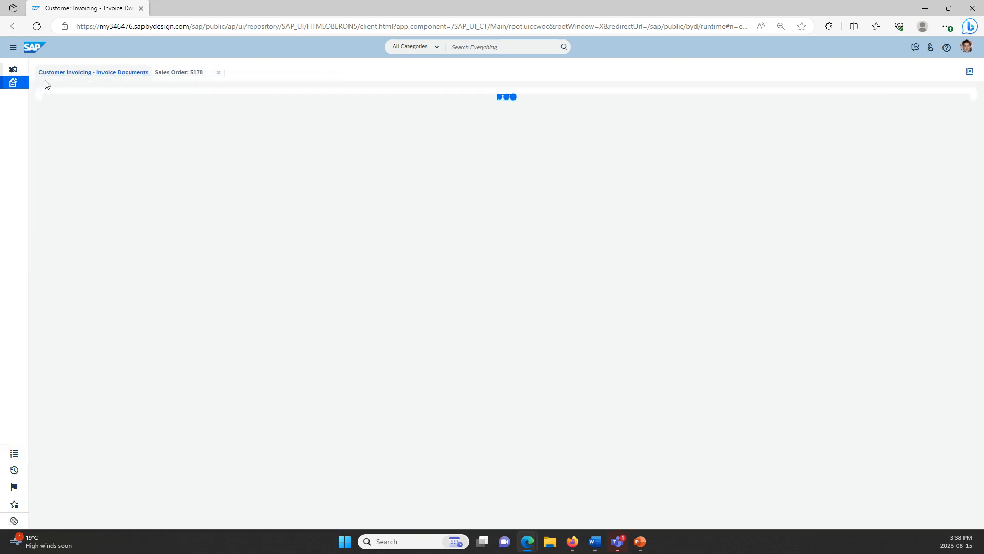
Expand the work center navigation and clear its "customer inv" filter.
click(15, 48)
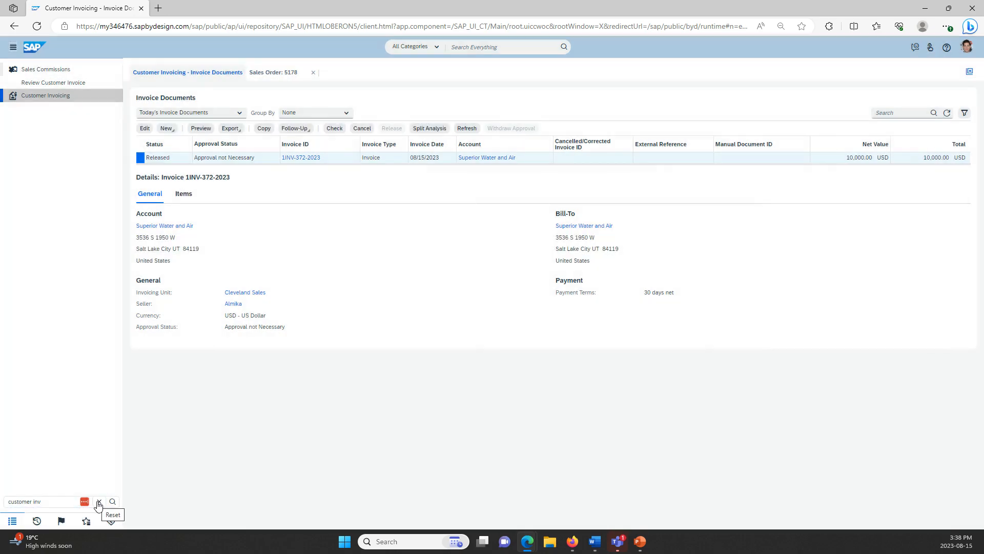
click(98, 502)
scroll(86, 307, down, 10)
scroll(83, 482, down, 1)
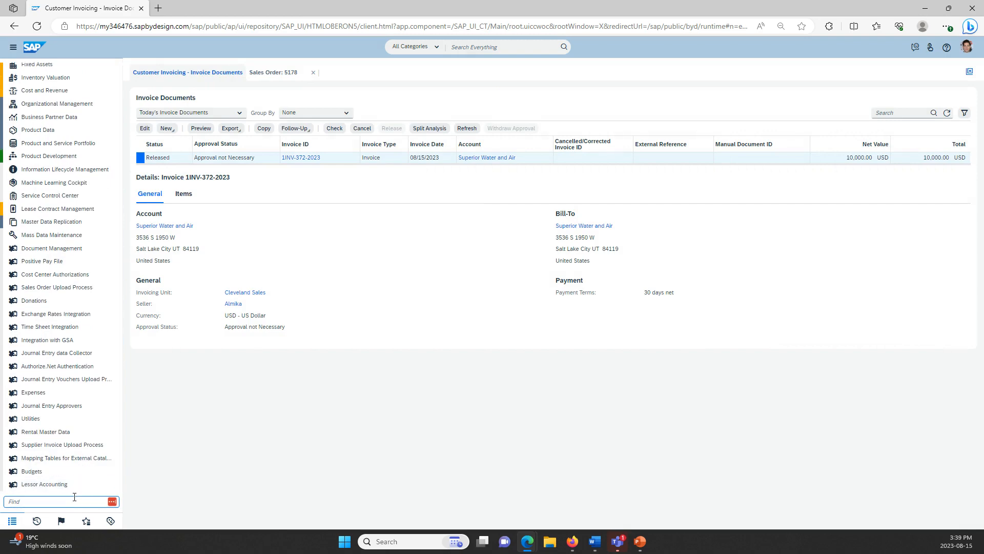
text(sales)
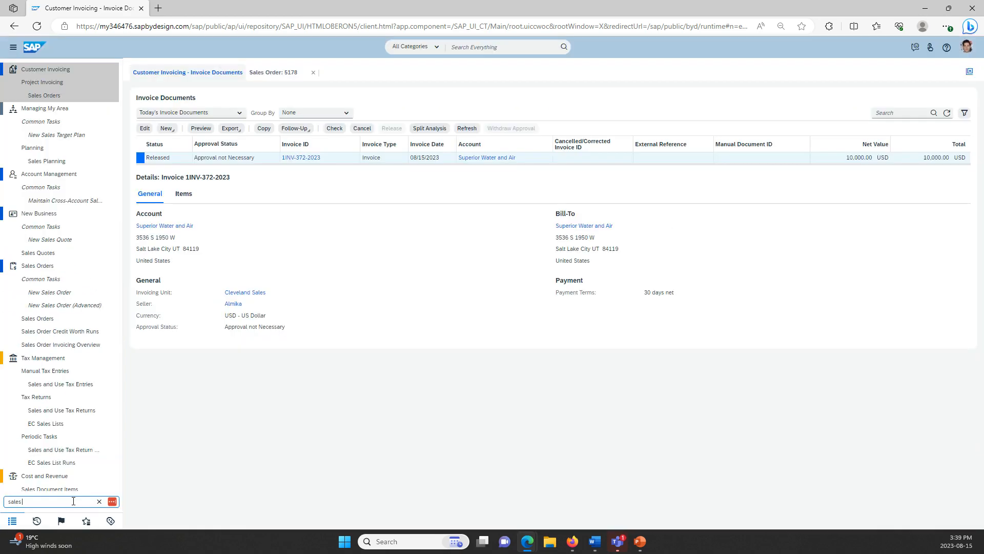
text( cmm)
key(BackSpace)
key(BackSpace)
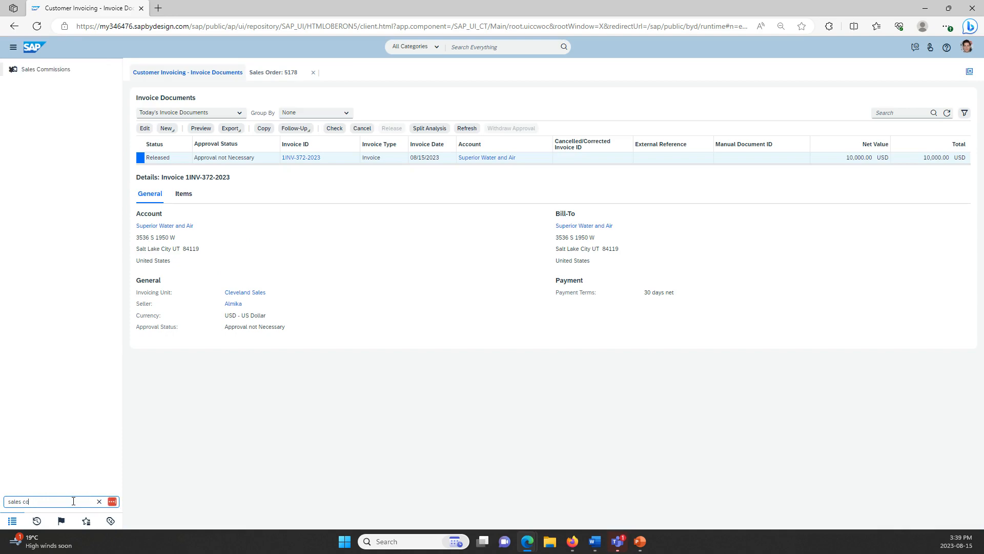
text(o)
key(Escape)
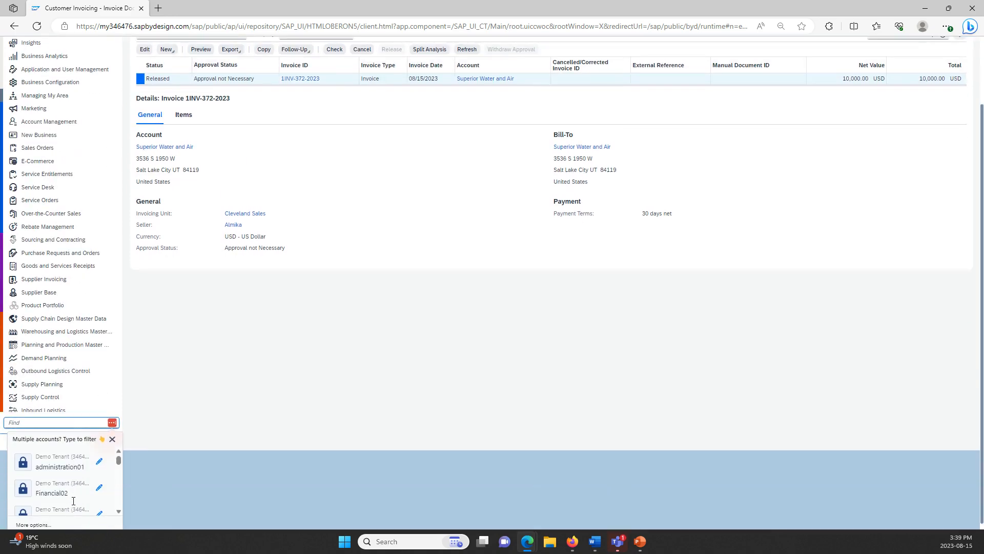
click(169, 421)
click(39, 500)
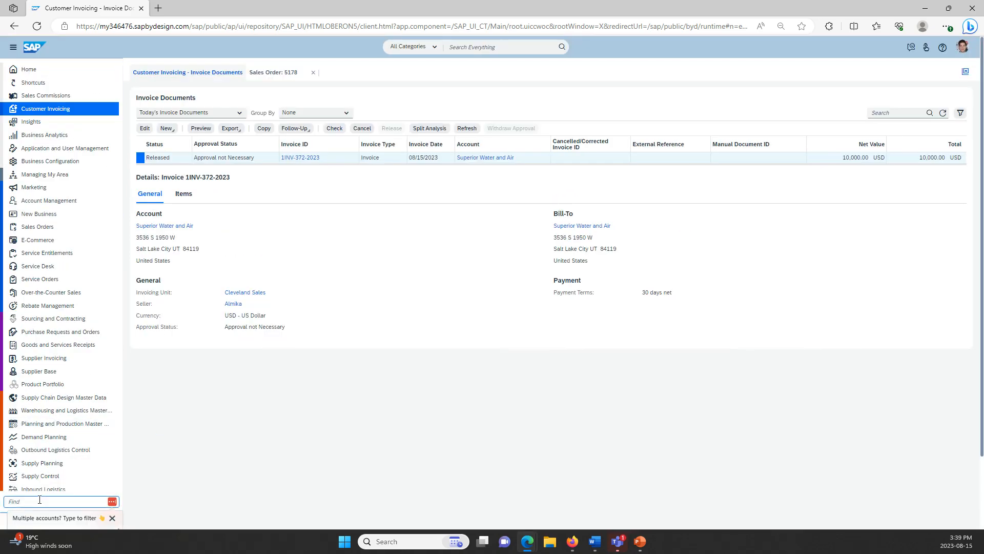
click(112, 518)
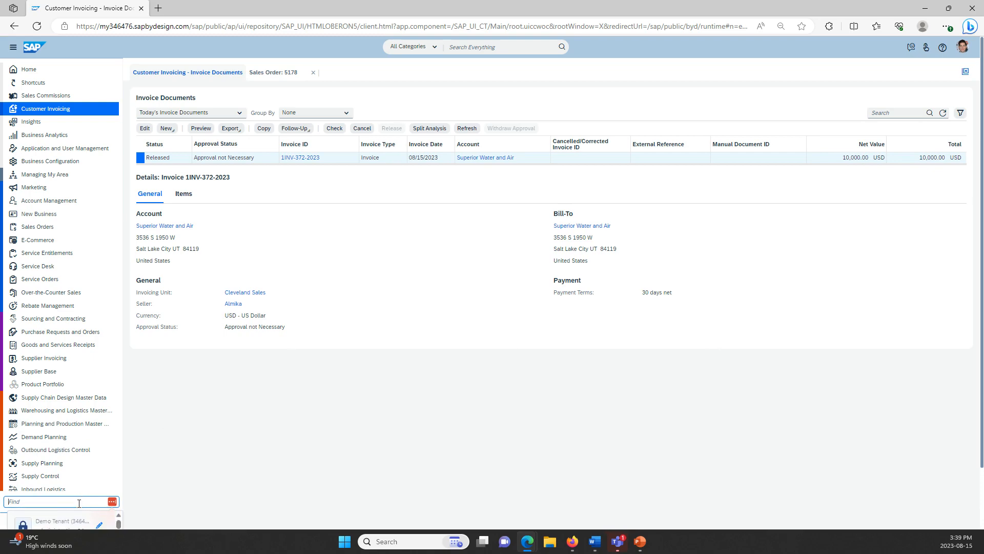
scroll(79, 502, down, 2)
text(sales)
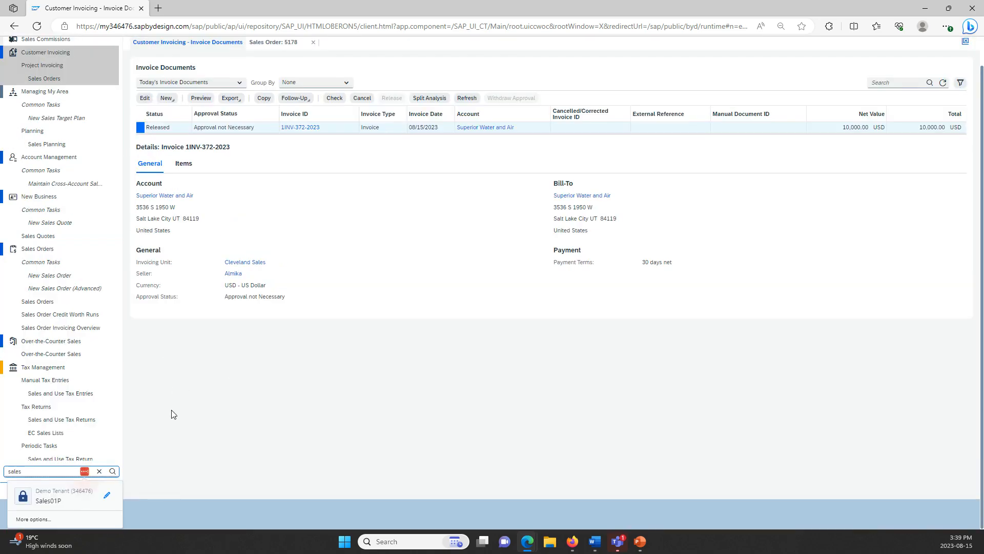
key(BackSpace)
key(BackSpace)
key(BackSpace)
key(BackSpace)
key(BackSpace)
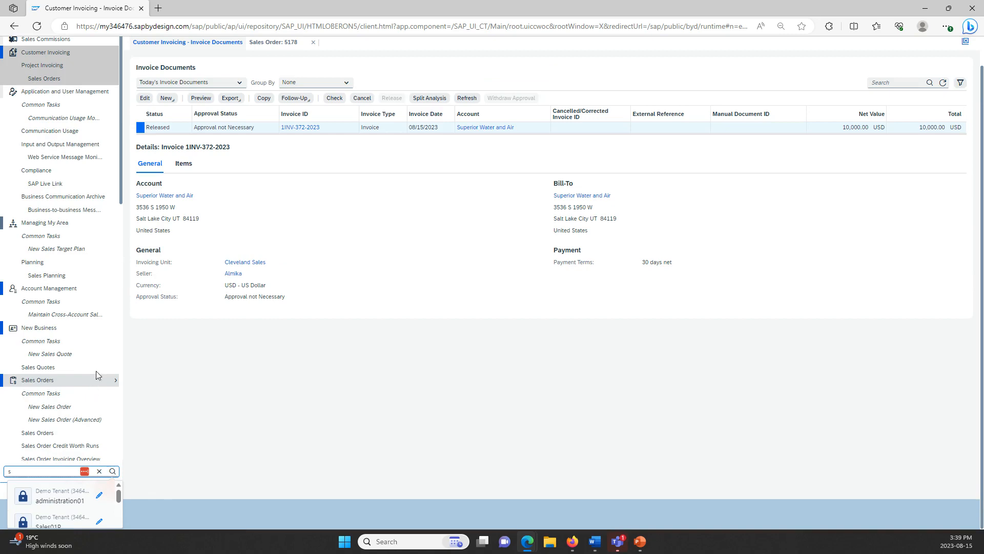
scroll(63, 211, down, 10)
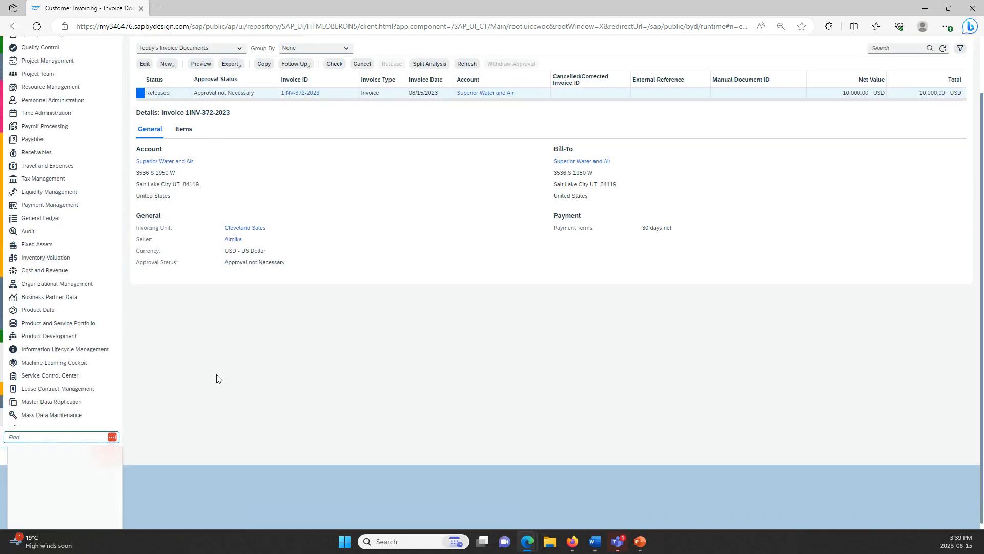
scroll(32, 334, down, 5)
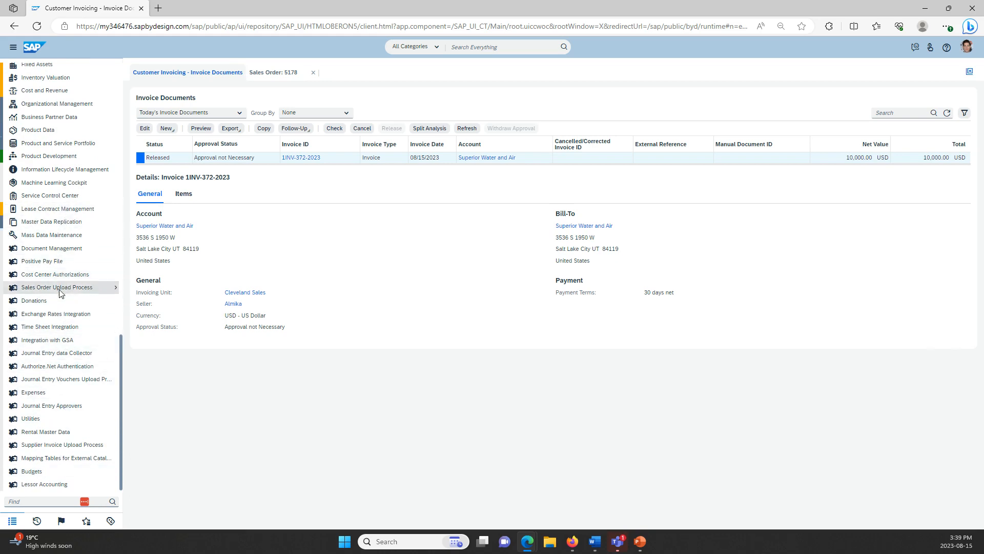
Find Sales Commissions with the filter "sales comm" and open its Commission Agreement view, followed by the Commissions list.
click(53, 502)
text(sales)
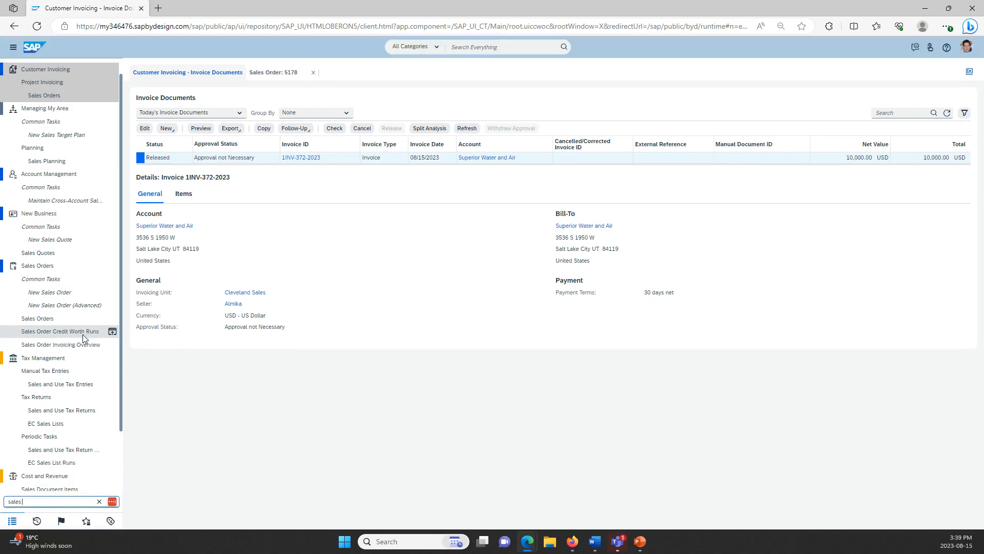
text( comm)
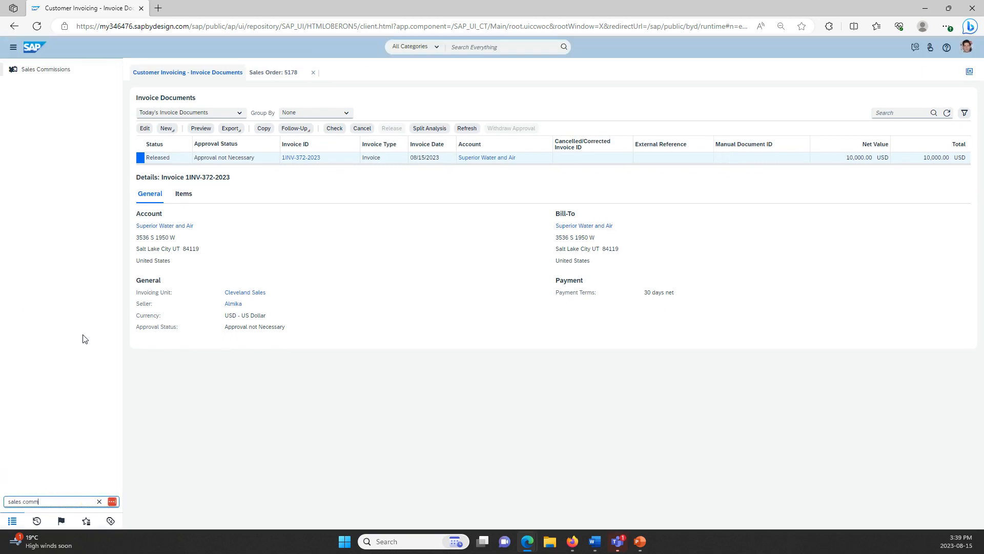
mouse_move(92, 72)
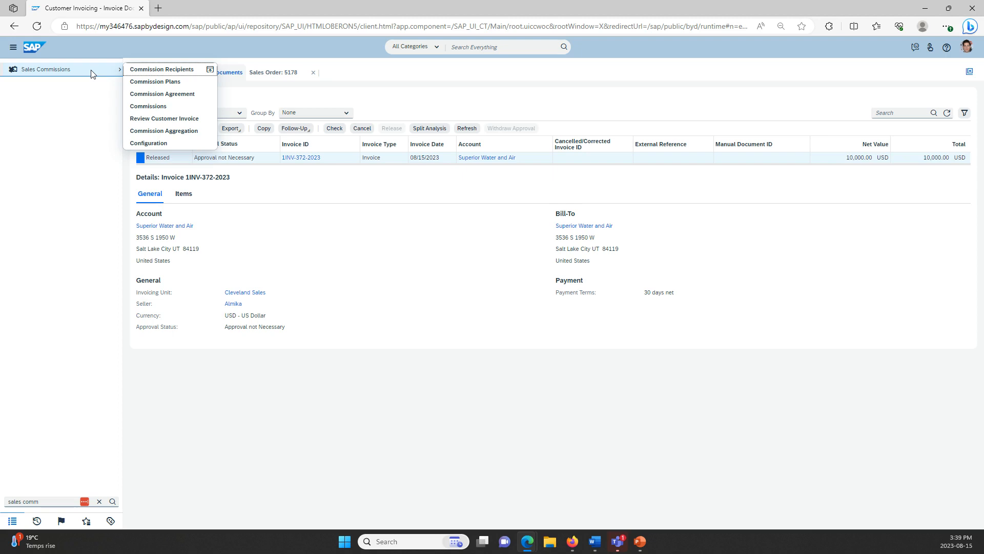
click(174, 94)
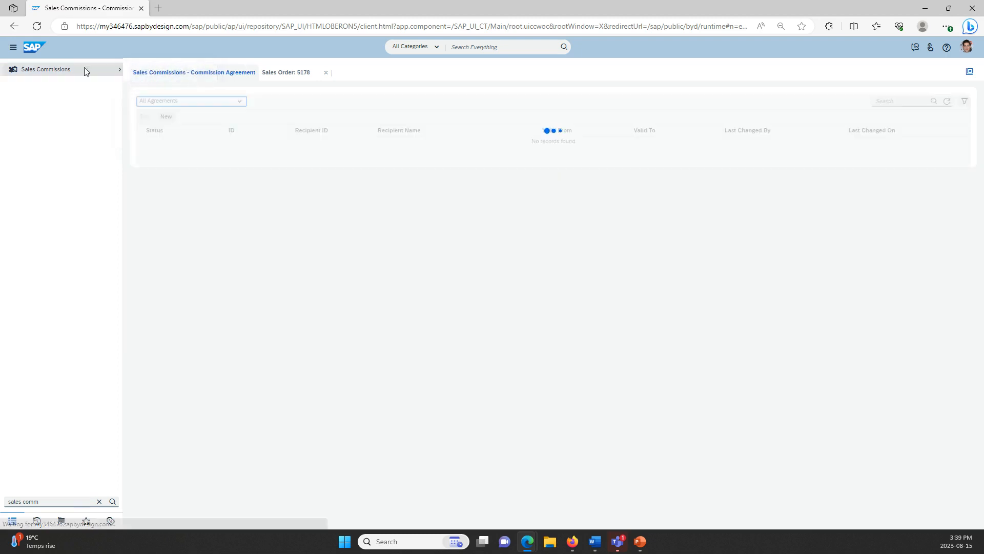
click(205, 106)
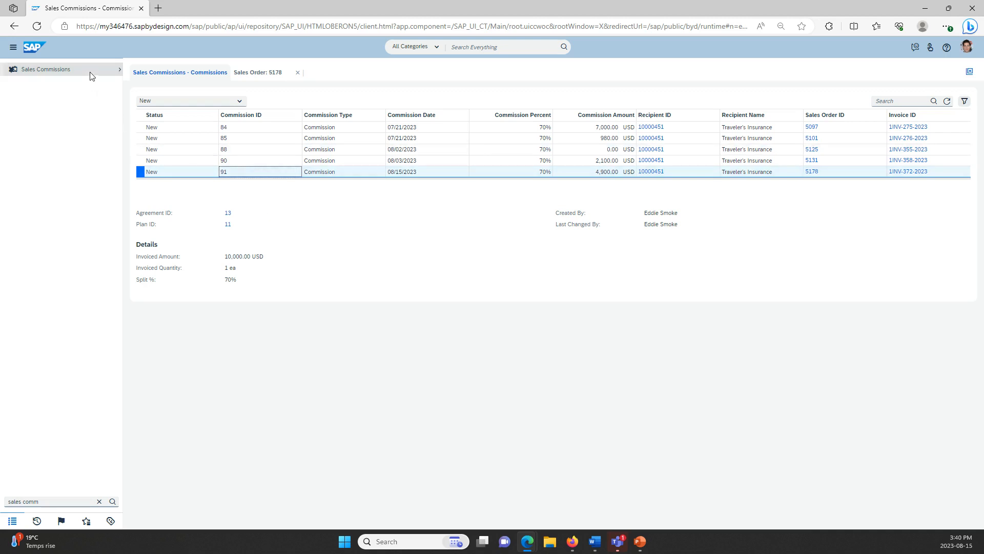
Create a new Commission Aggregation with Traveler's Insurance as the recipient and search for its commissions.
mouse_move(91, 75)
click(195, 130)
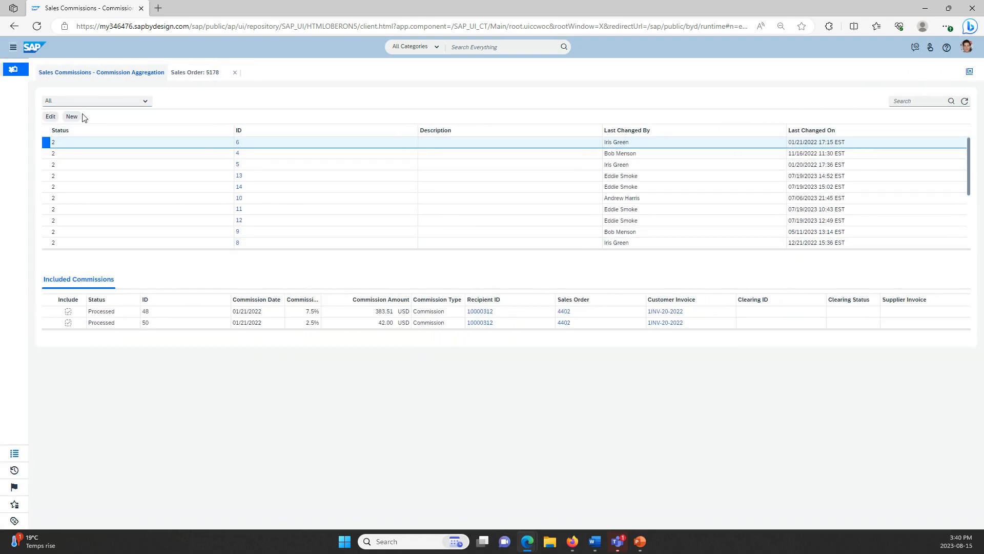
click(72, 117)
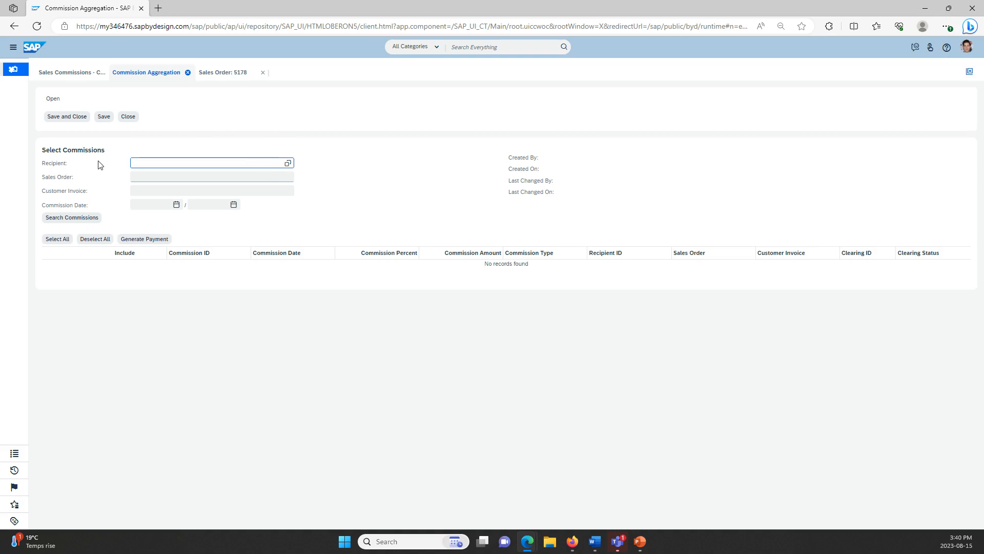
click(288, 163)
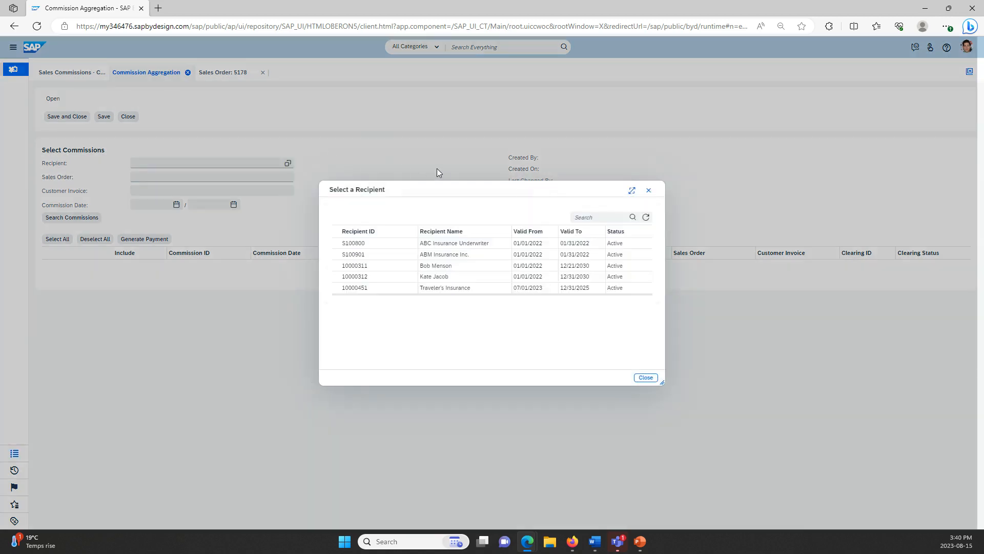
click(457, 288)
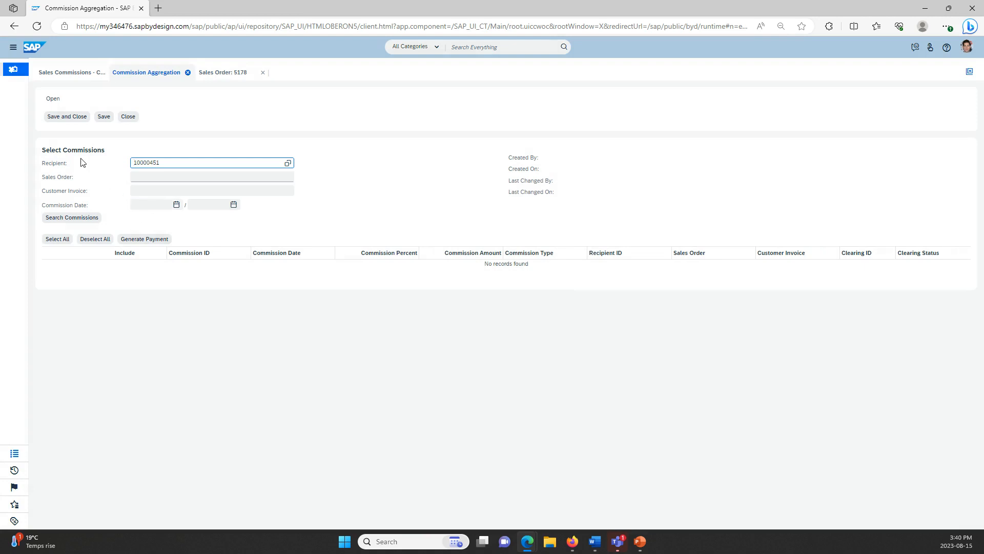
click(90, 218)
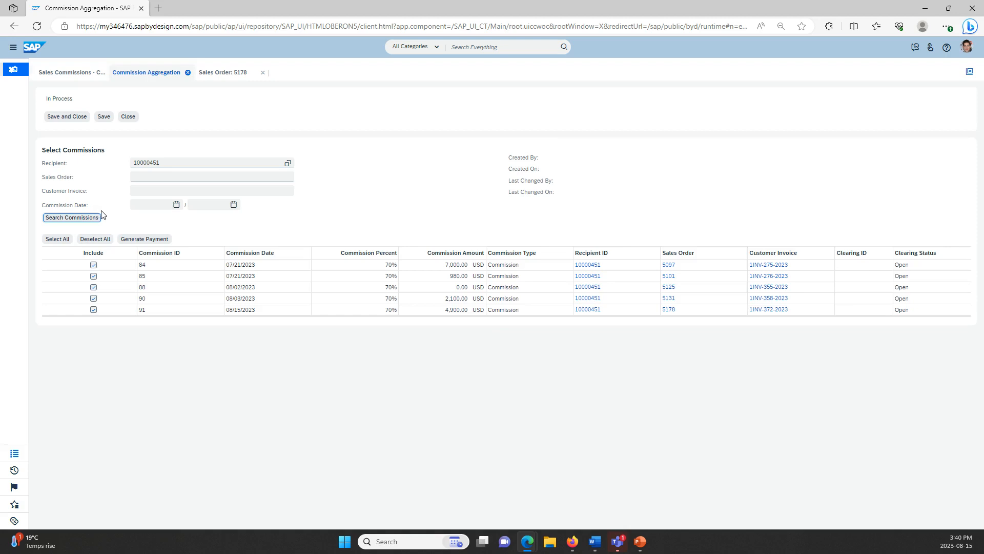
Exclude all commissions except the one dated 08/15/2023 from the aggregation and generate its payment.
click(93, 265)
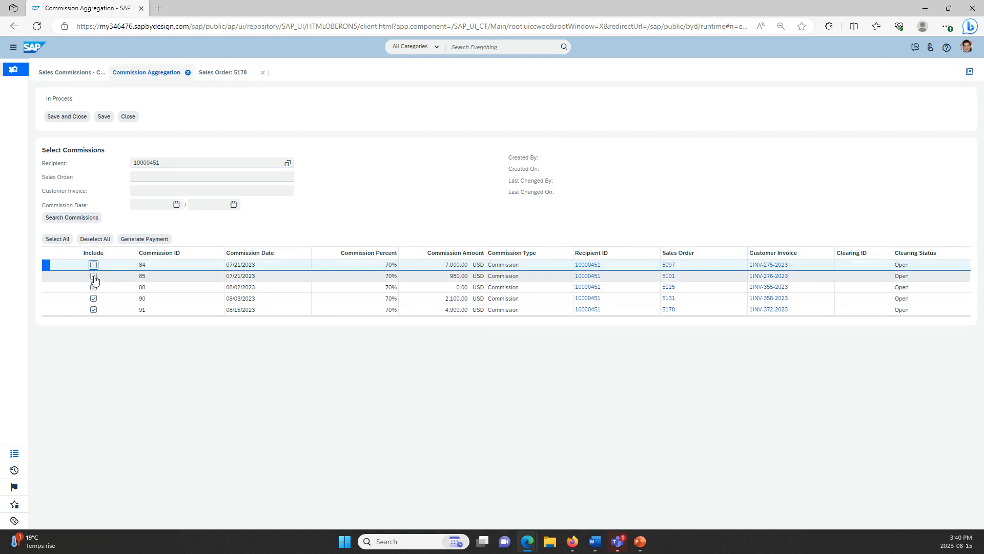
click(93, 276)
click(93, 287)
click(94, 298)
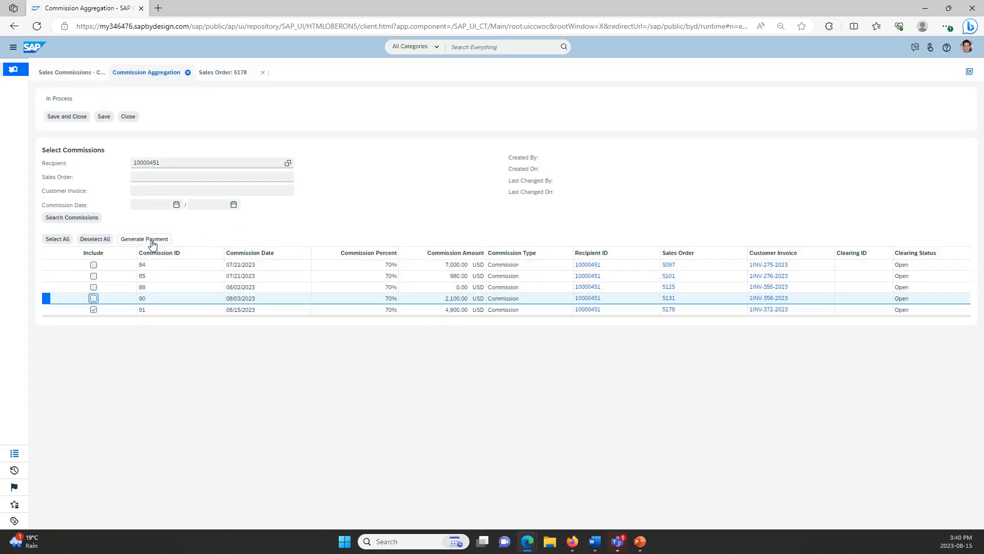
click(158, 310)
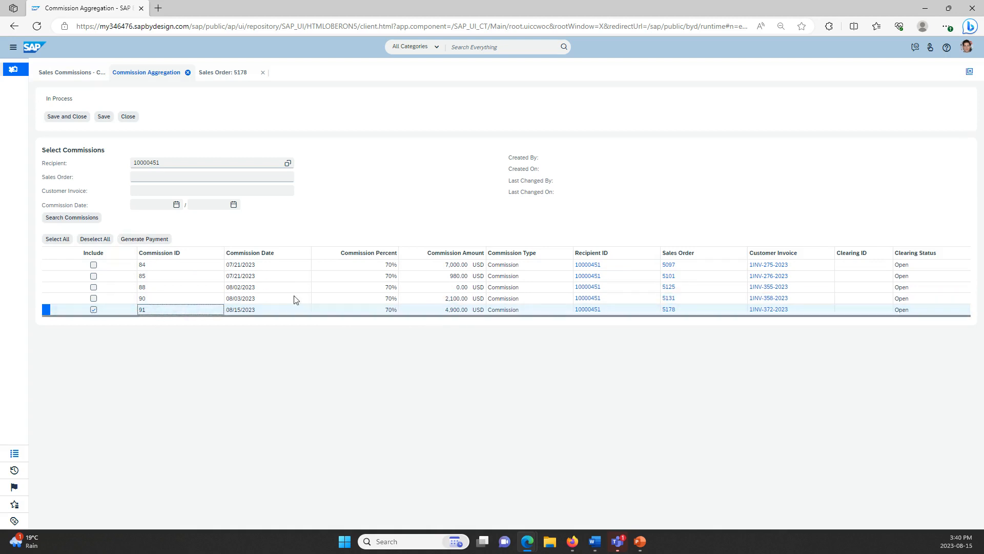
click(145, 239)
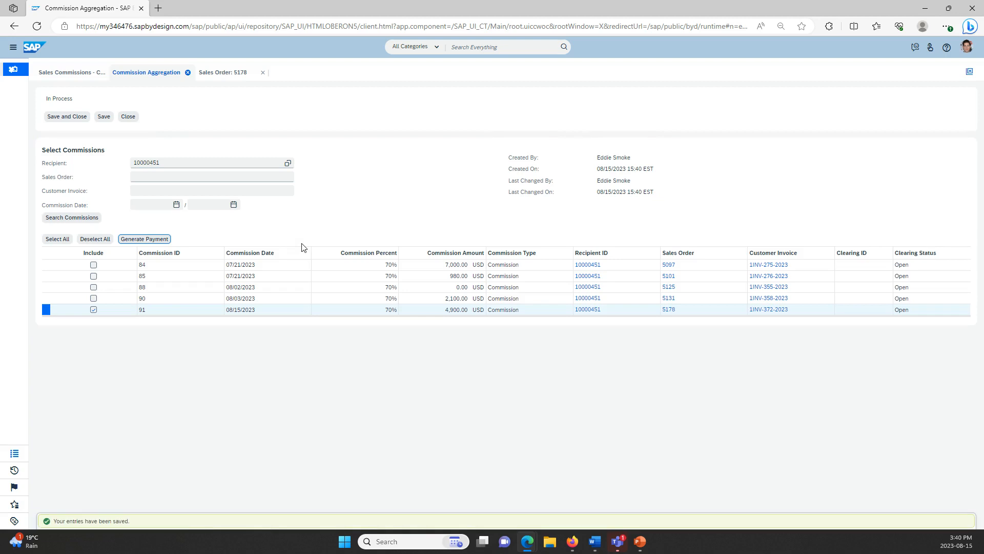
Clear the "sales comm" filter from the work center navigation and open Invoices and Credit Memos in Supplier Invoicing.
click(13, 49)
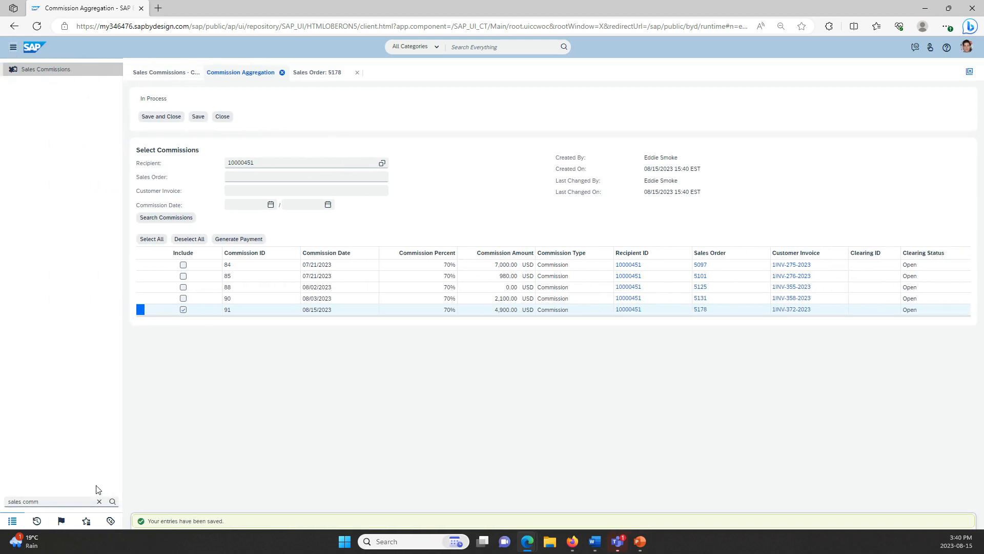
click(99, 501)
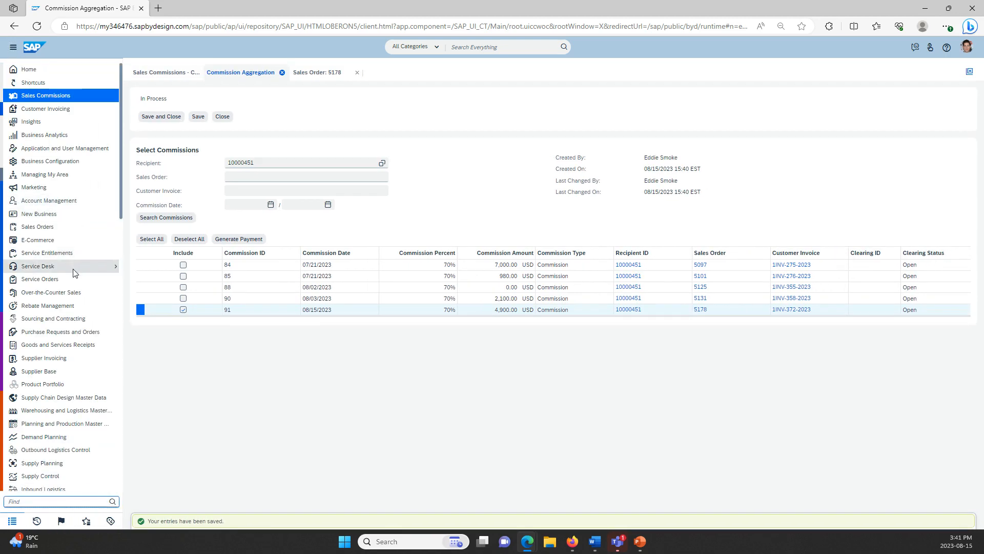
mouse_move(80, 363)
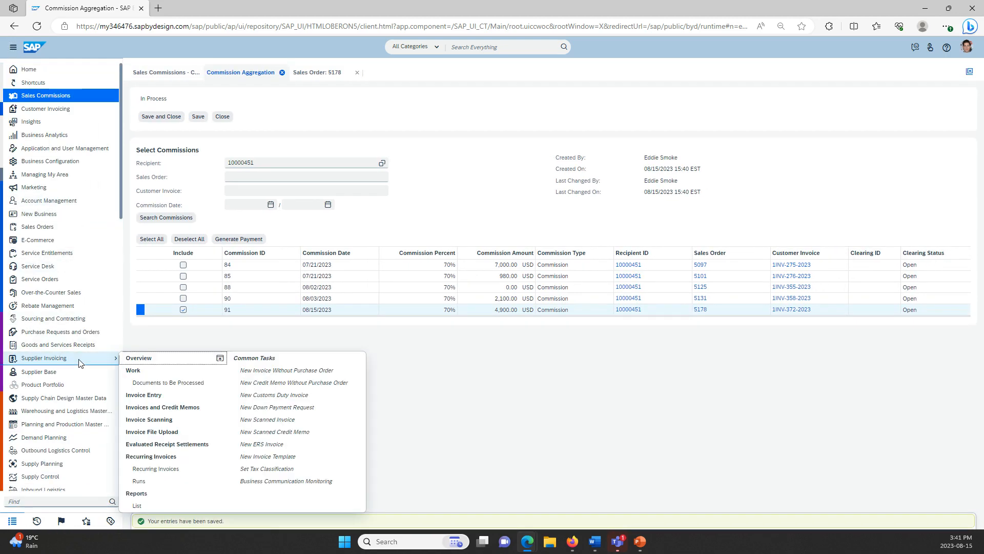
click(163, 407)
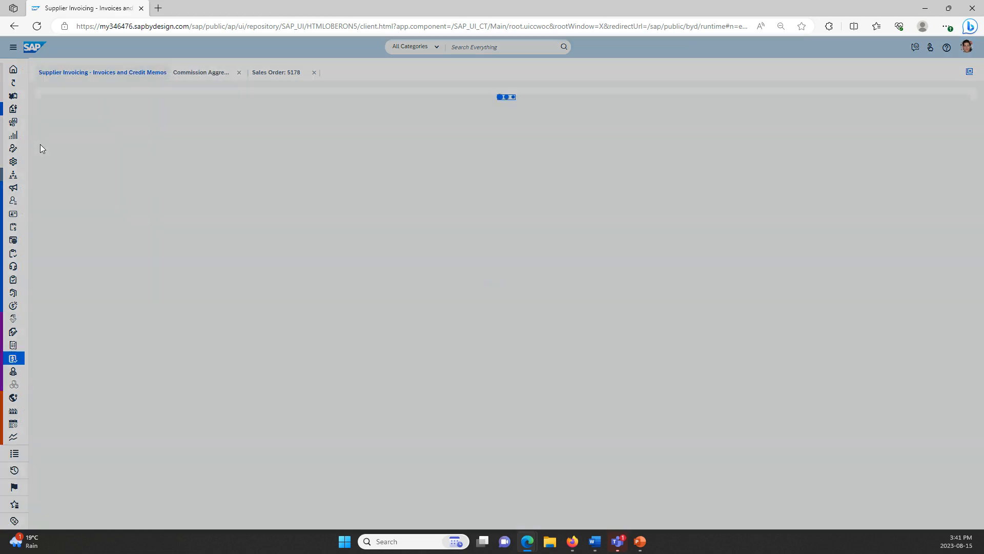